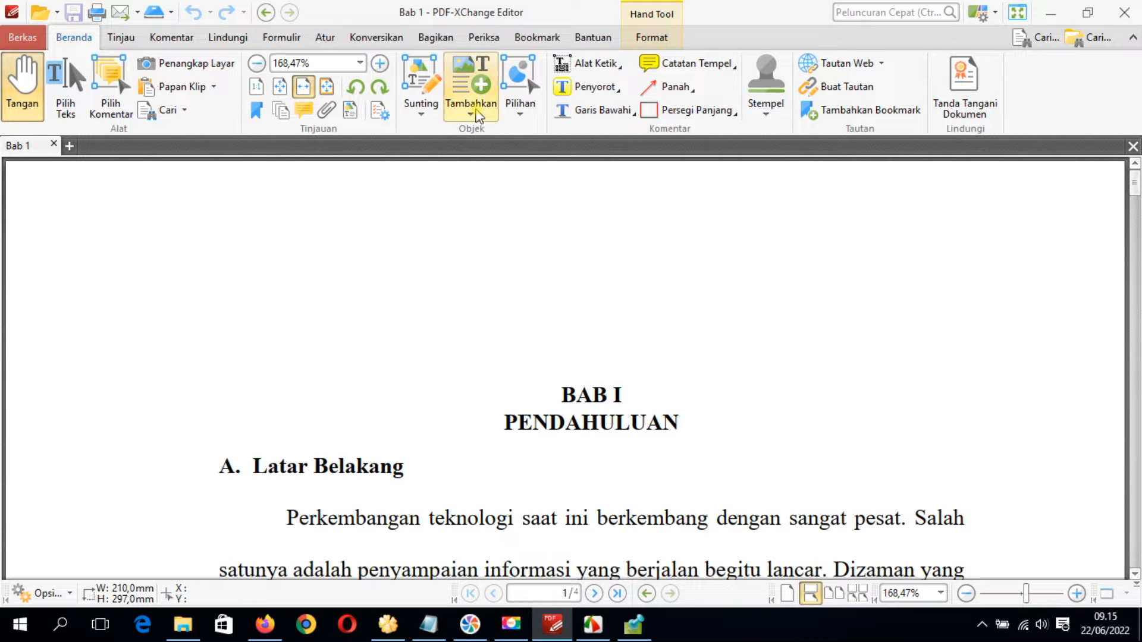
# Insert the portrait photo from C:\00 Latar Zoom as a stamp just above the BAB I heading on page 1
pyautogui.click(476, 113)
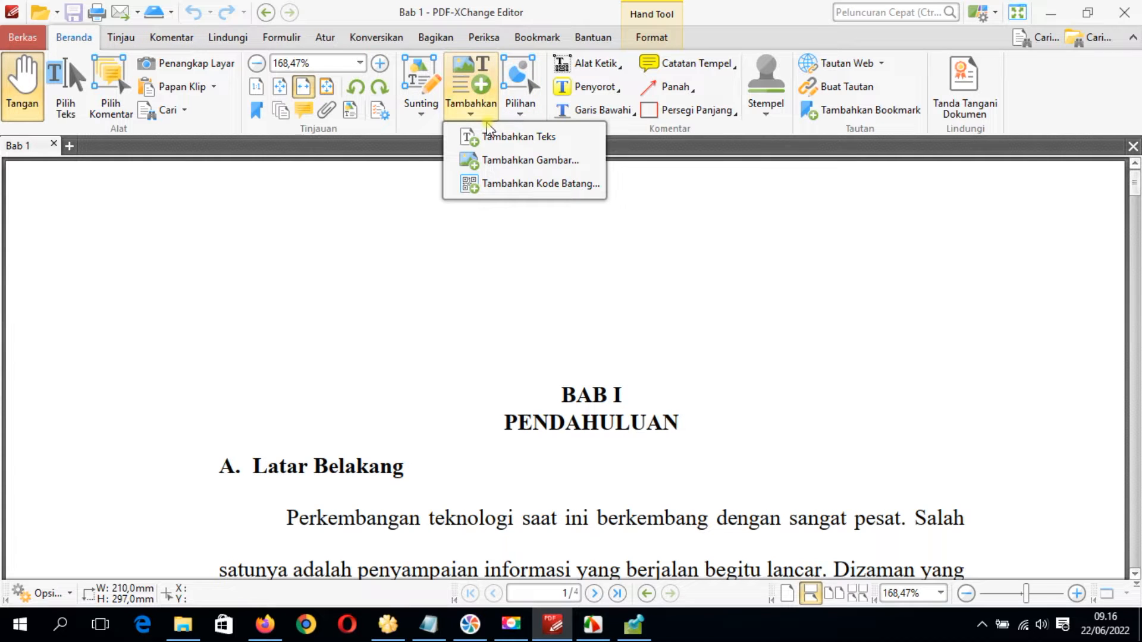
pyautogui.click(495, 160)
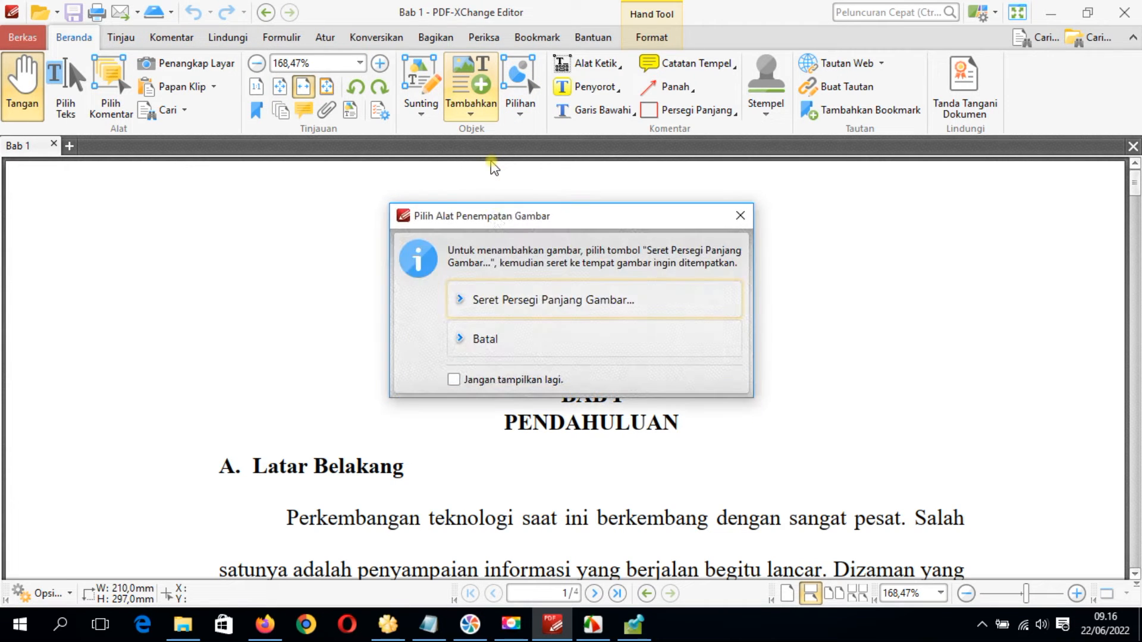
pyautogui.click(515, 305)
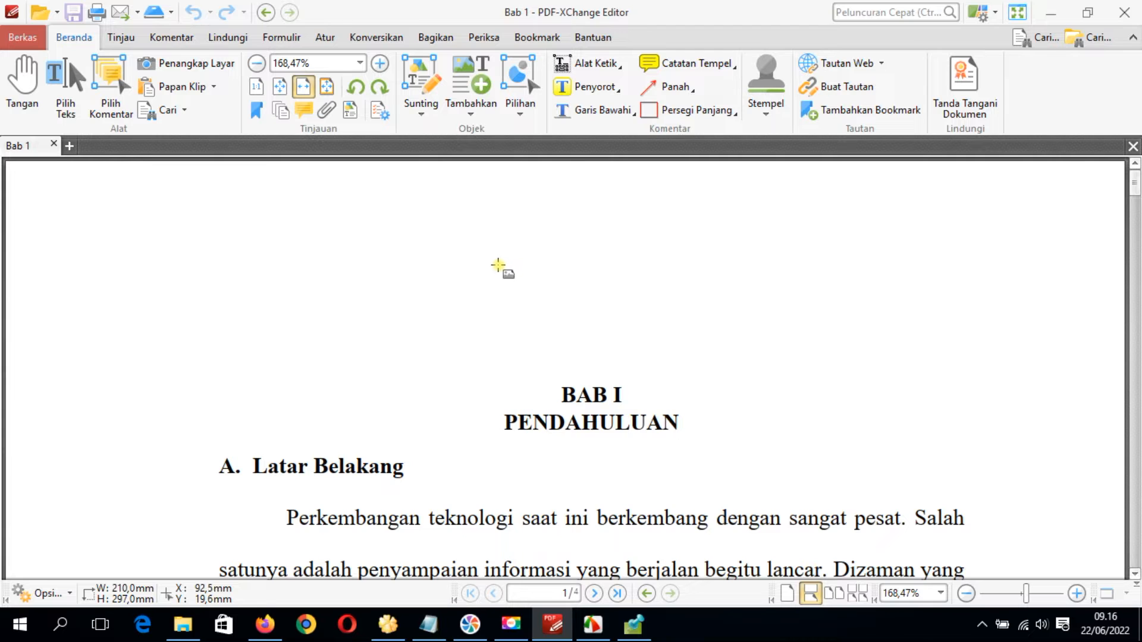
pyautogui.moveTo(495, 264); pyautogui.dragTo(676, 376)
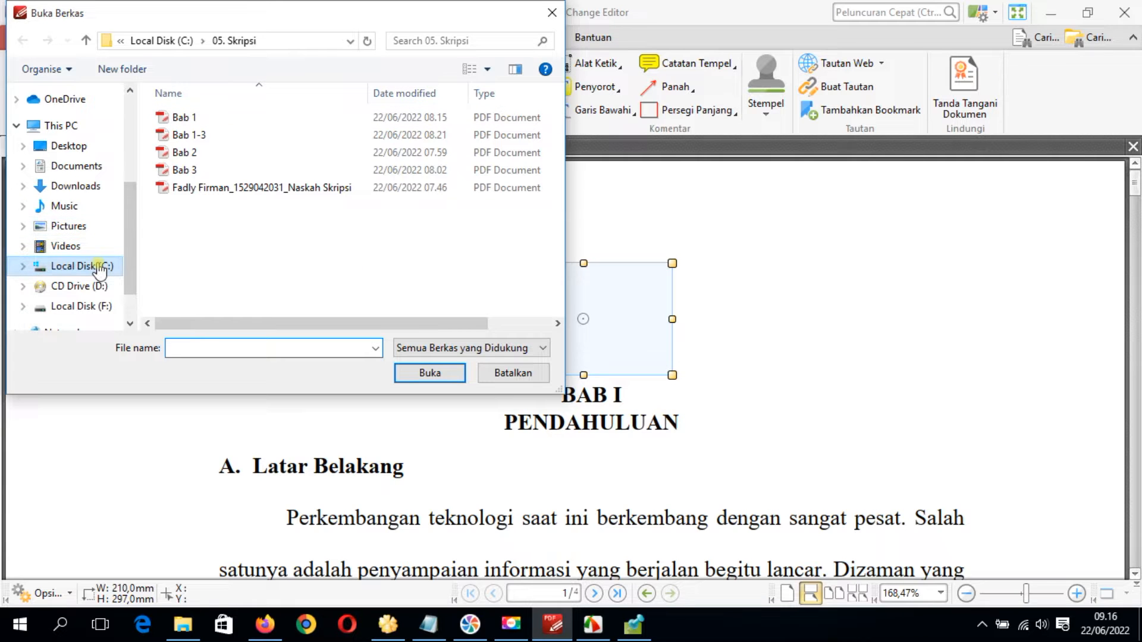
pyautogui.click(80, 266)
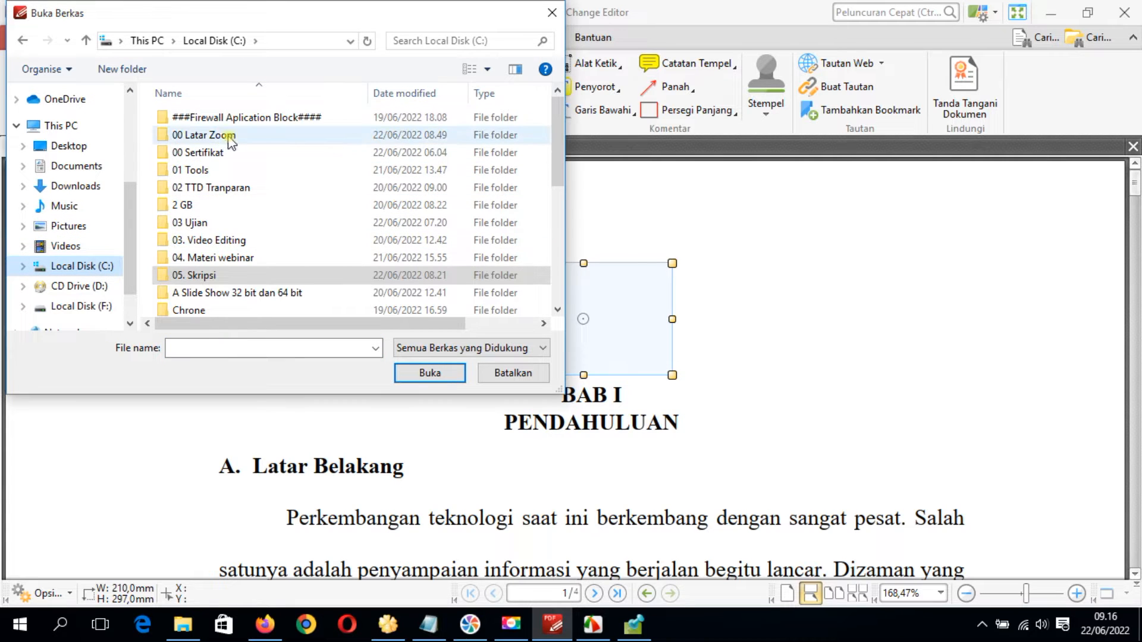
pyautogui.doubleClick(205, 136)
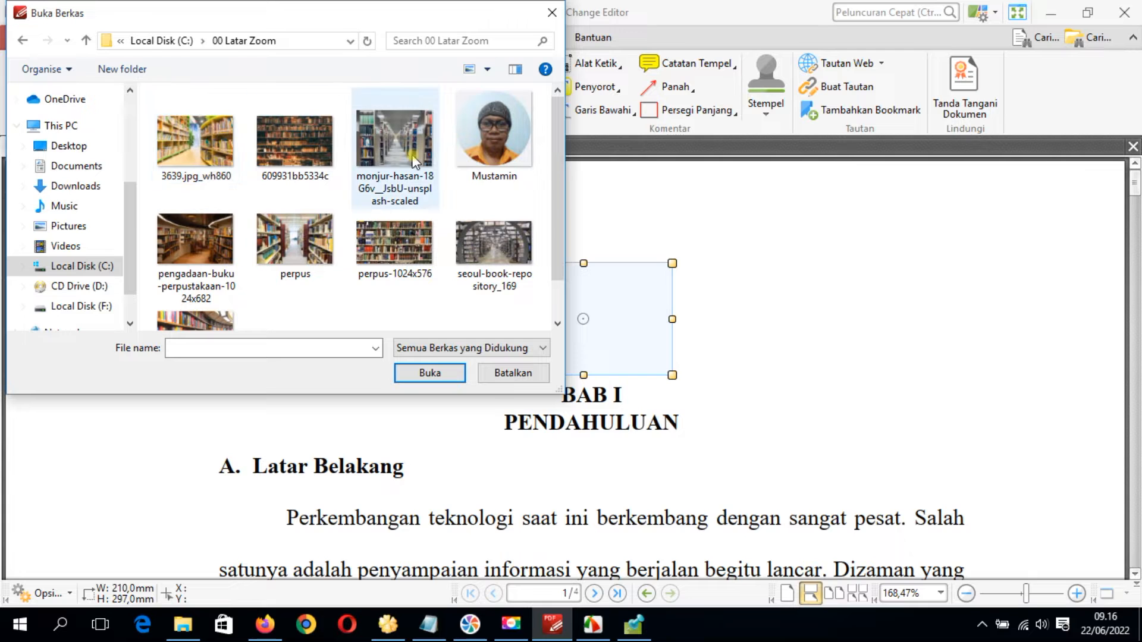
pyautogui.doubleClick(505, 142)
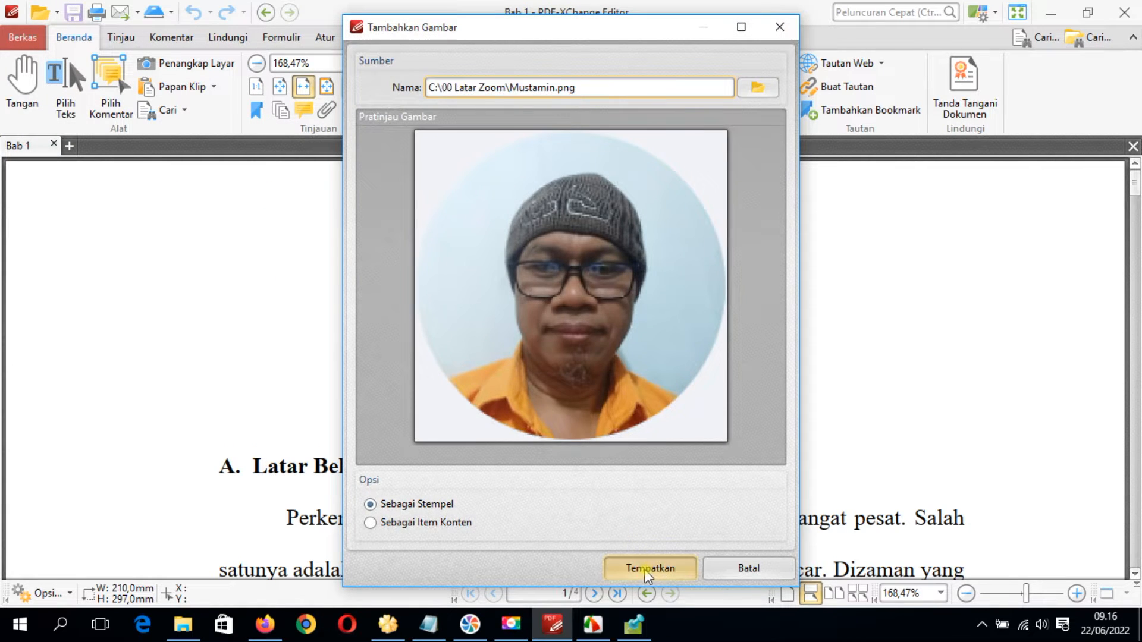
pyautogui.click(650, 568)
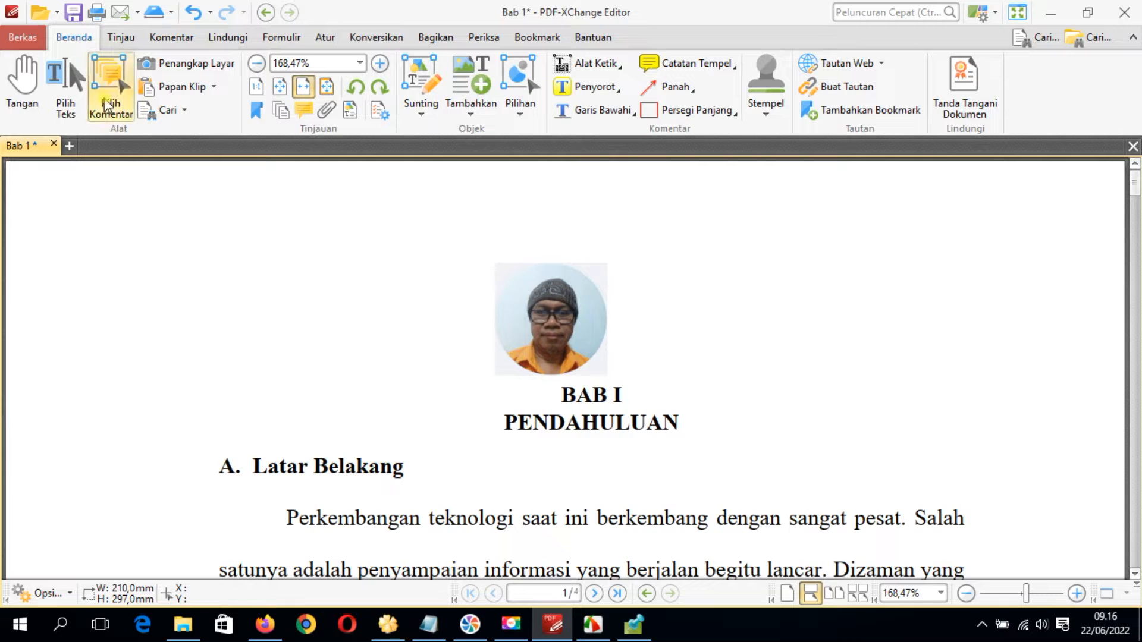
# Move the portrait photo slightly to the right so it sits centred above the BAB I heading, and deselect it
pyautogui.click(62, 68)
pyautogui.click(565, 310)
pyautogui.moveTo(565, 311); pyautogui.dragTo(599, 311)
pyautogui.click(686, 331)
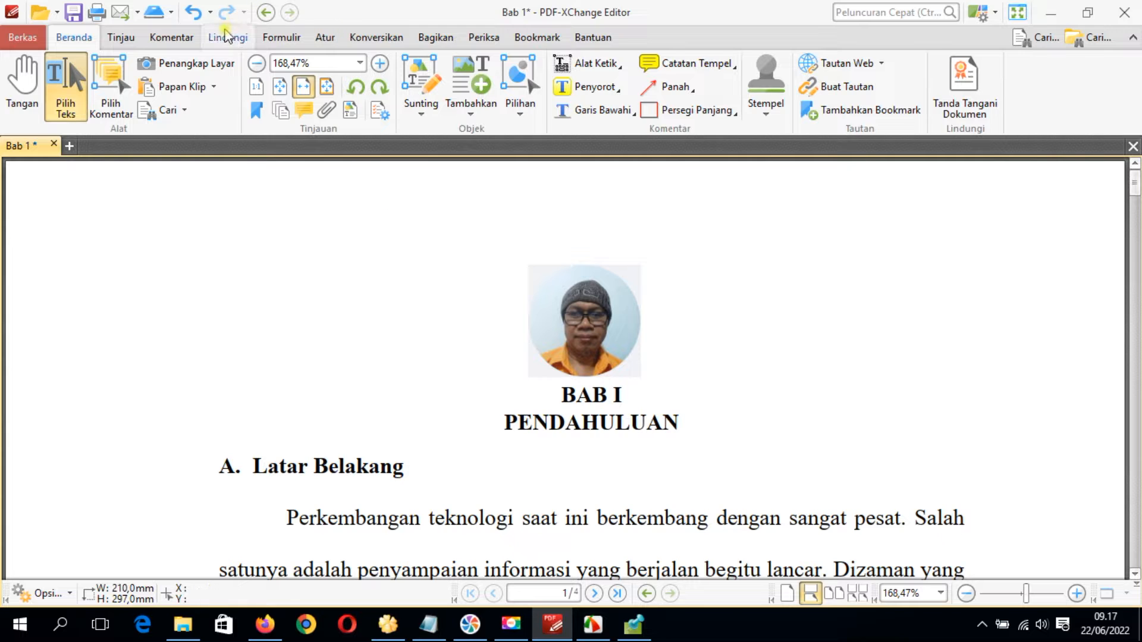
# Set up a new page background from a solid colour, choosing light yellow (red 255, green 255, blue 128)
pyautogui.click(326, 39)
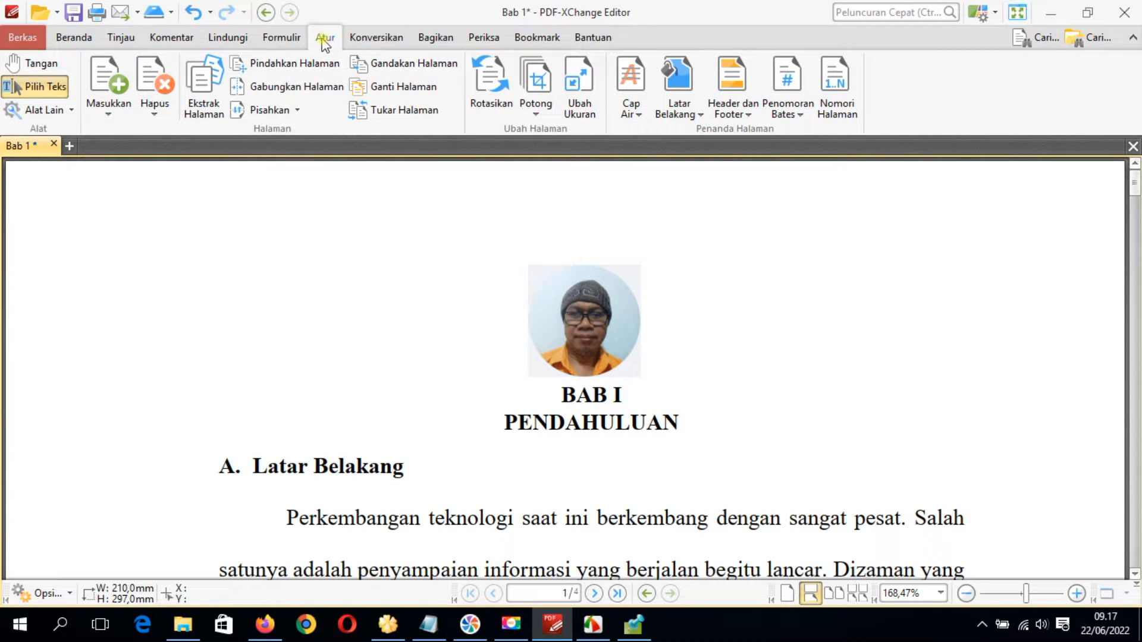
pyautogui.click(697, 115)
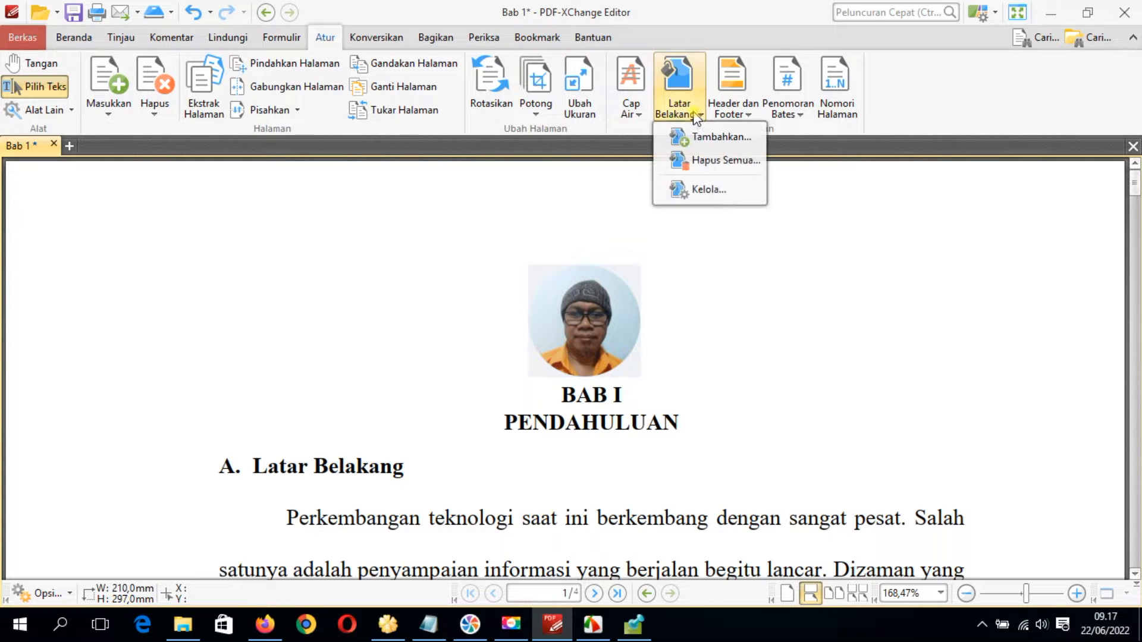
pyautogui.click(722, 138)
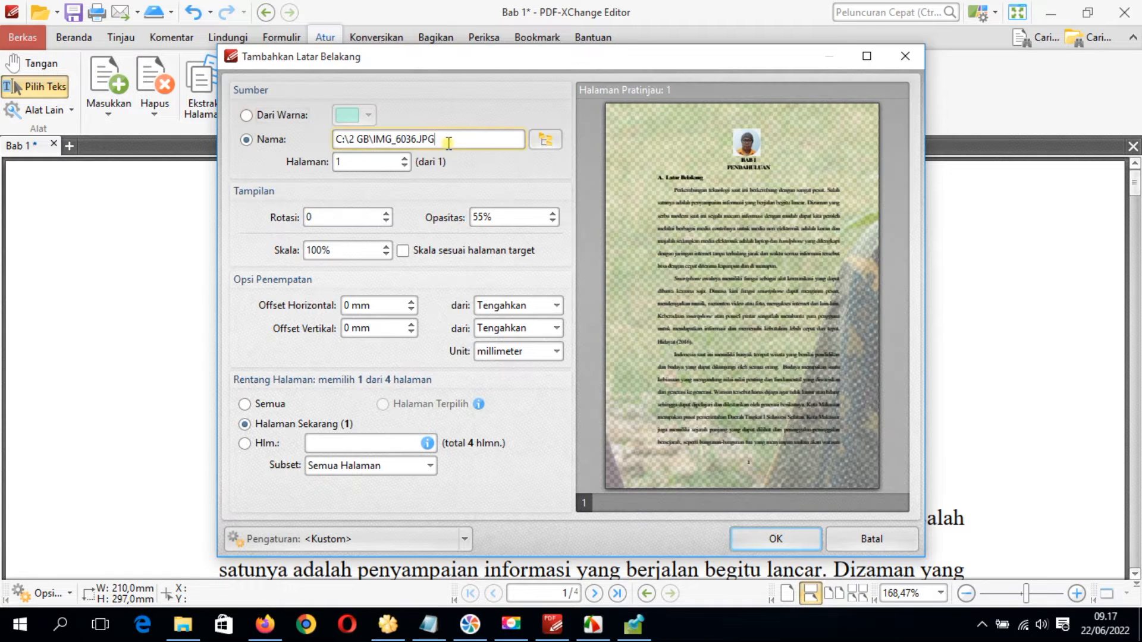
pyautogui.moveTo(448, 144); pyautogui.dragTo(298, 144)
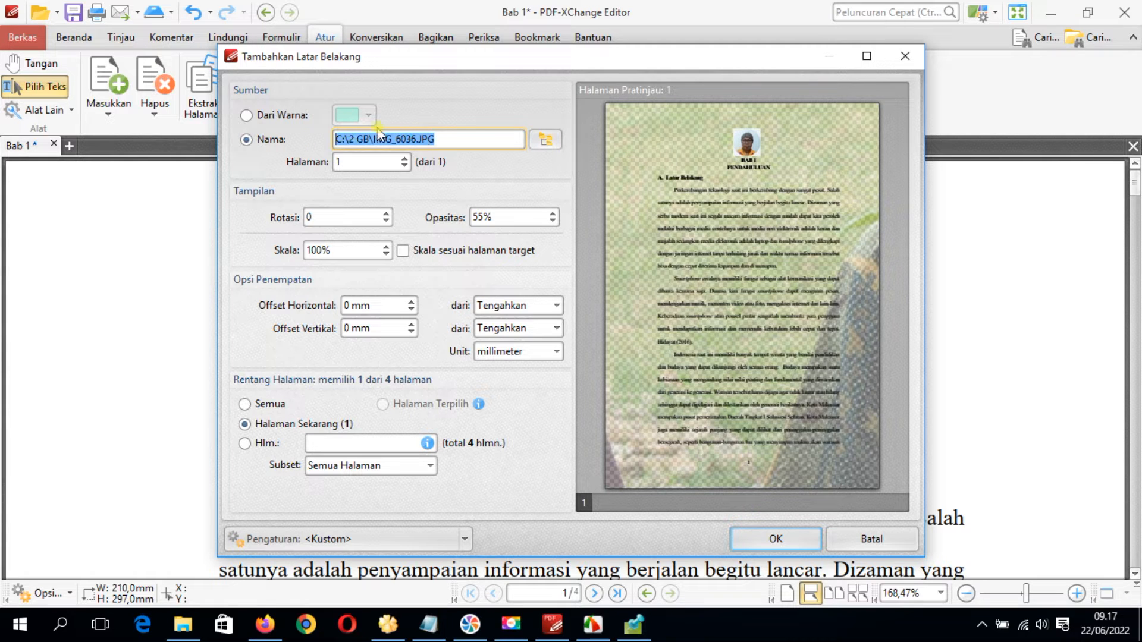
pyautogui.click(242, 117)
pyautogui.click(245, 117)
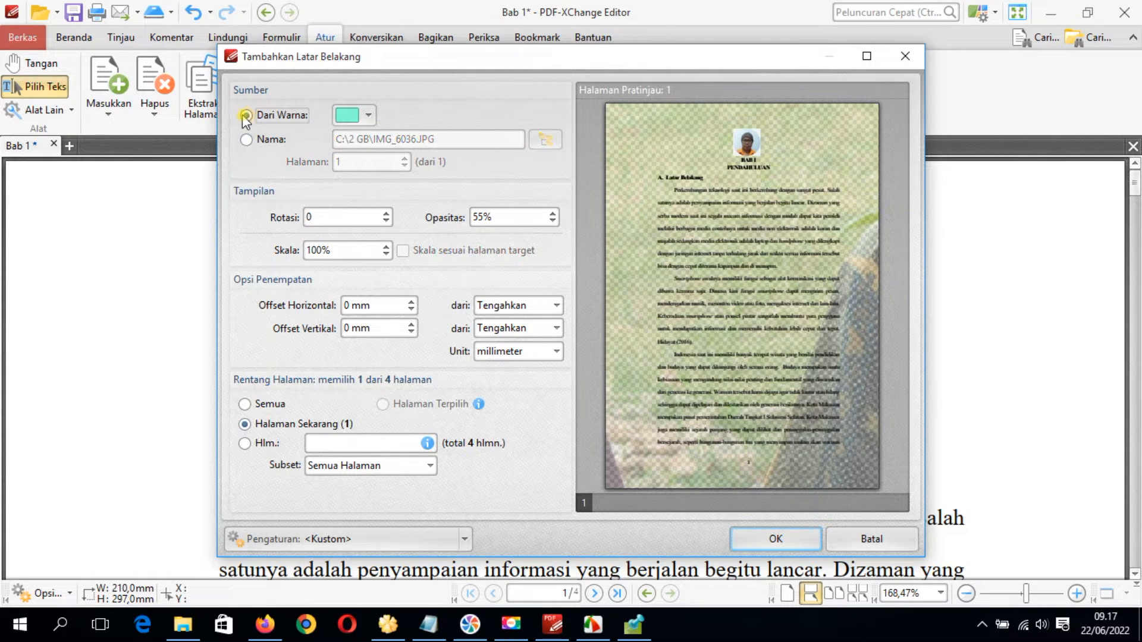
pyautogui.click(360, 115)
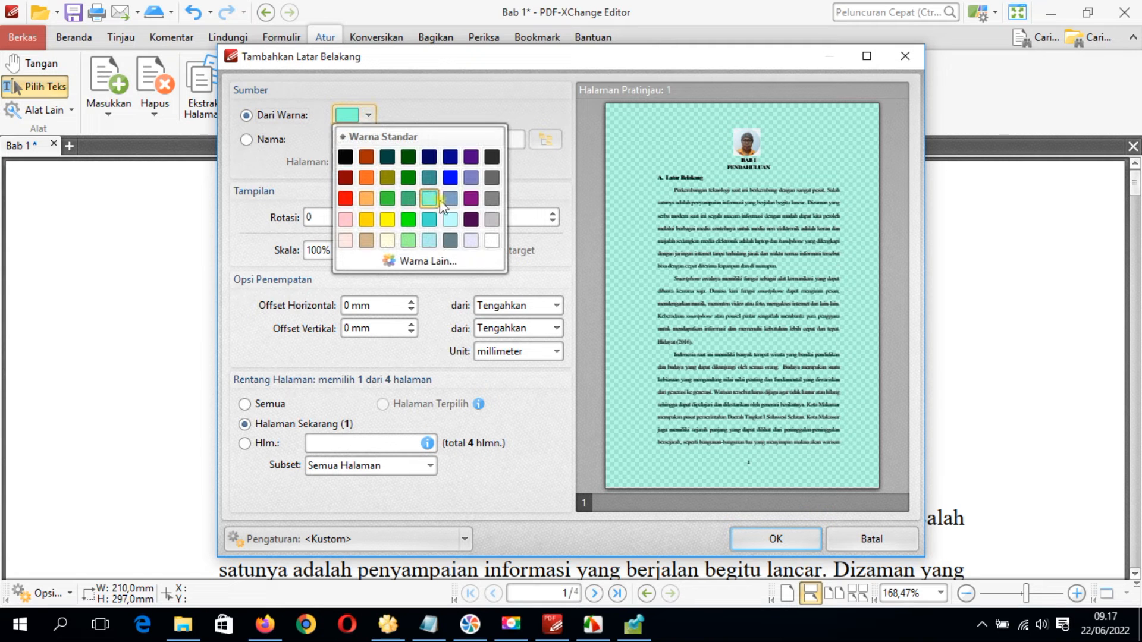
pyautogui.click(425, 263)
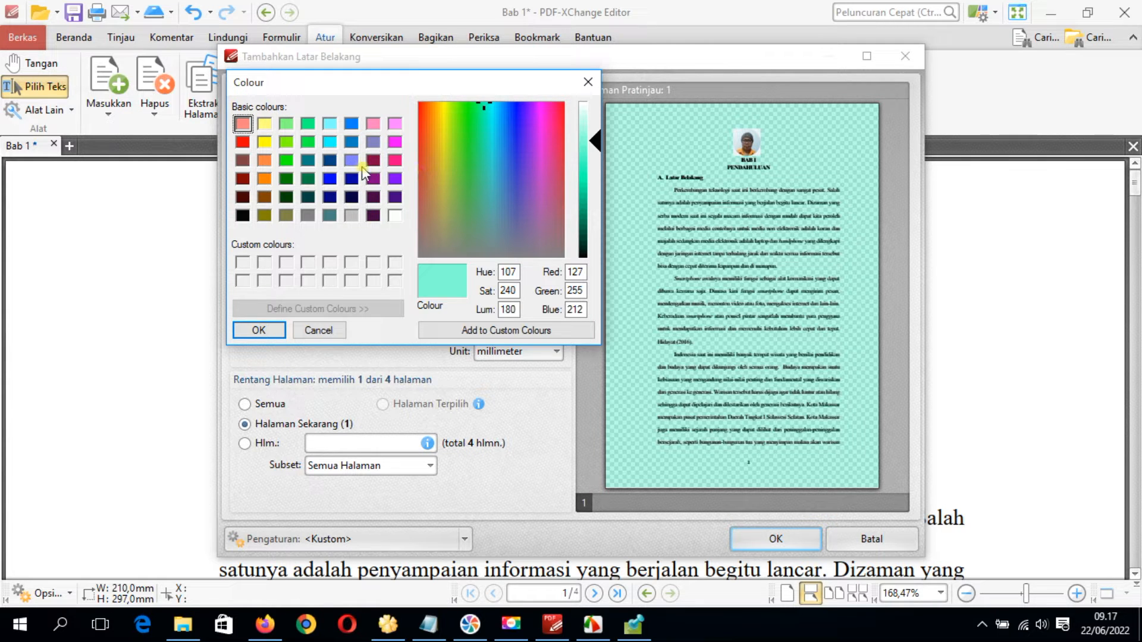
pyautogui.click(264, 125)
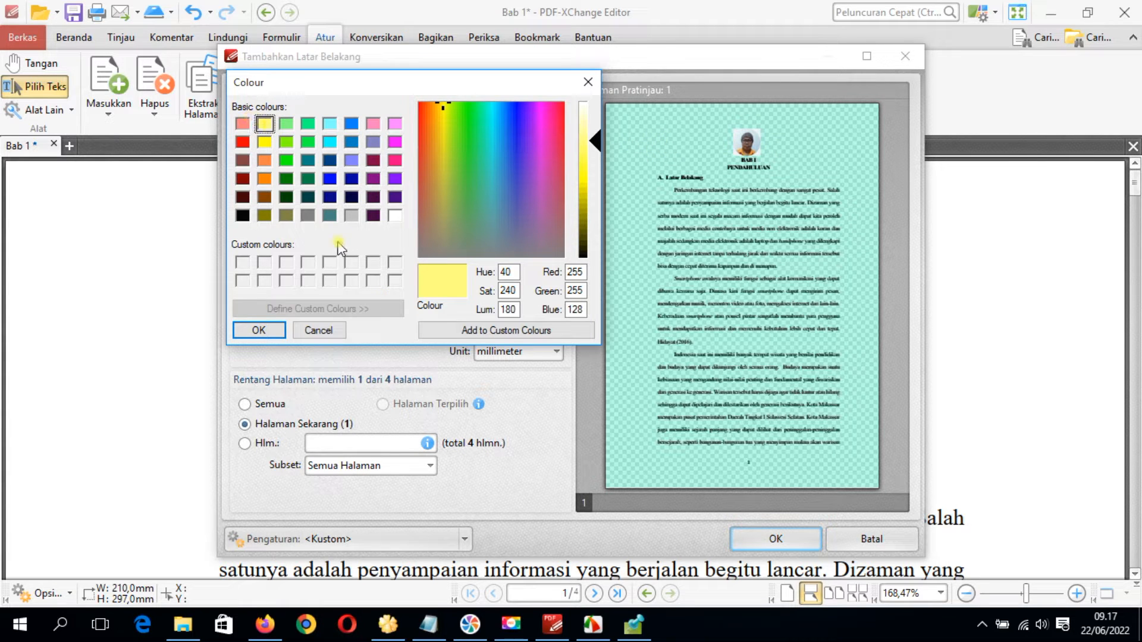
pyautogui.click(258, 330)
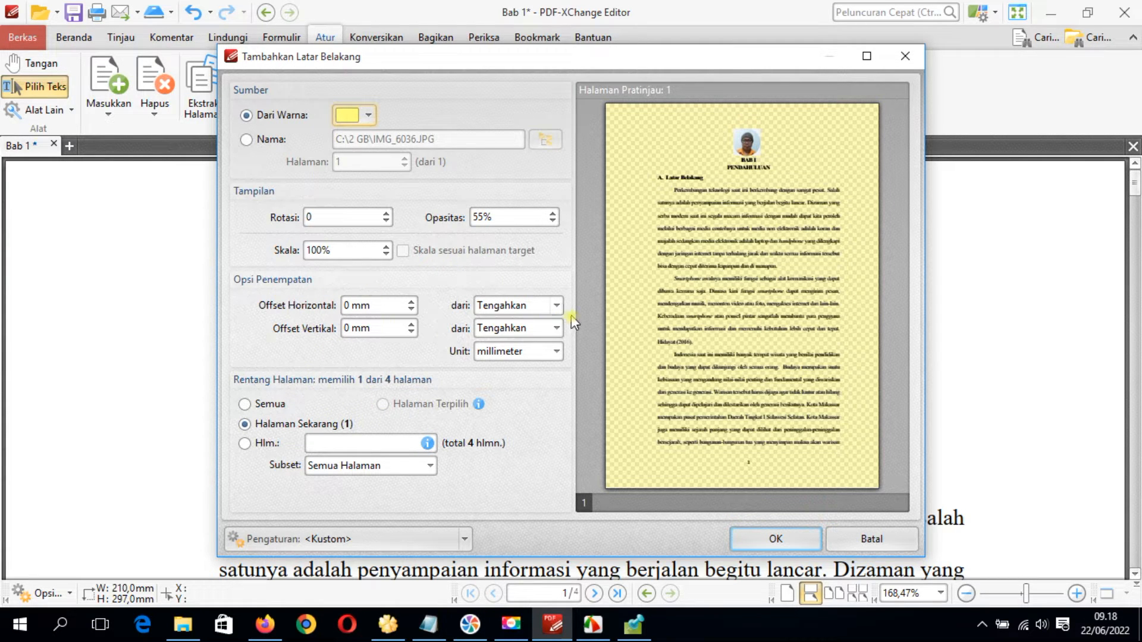
pyautogui.click(556, 305)
pyautogui.click(554, 342)
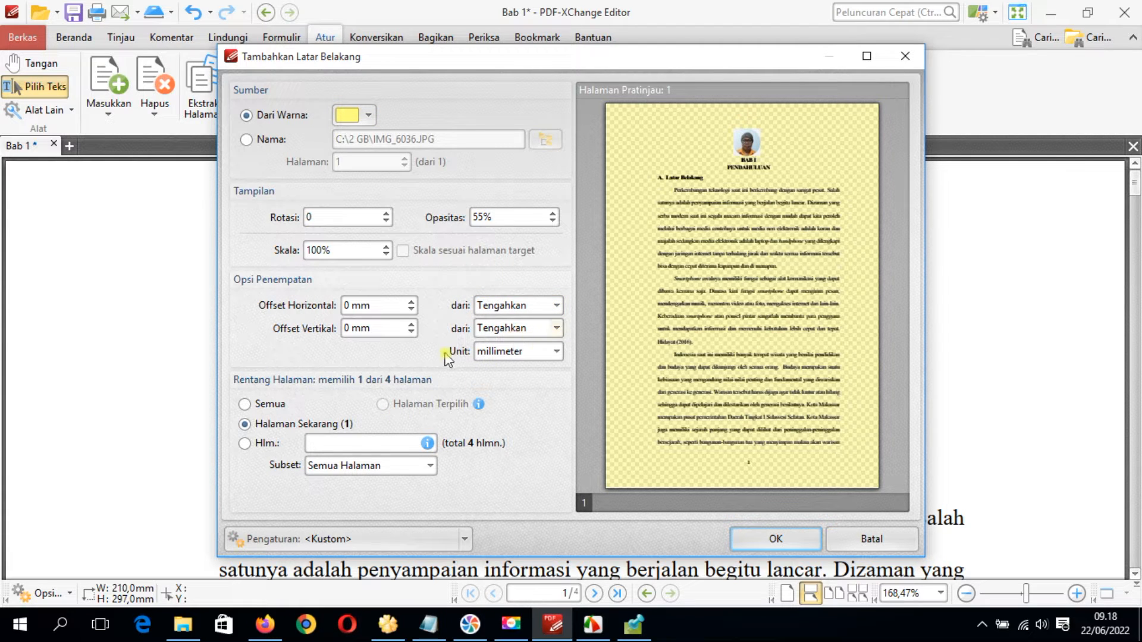
pyautogui.click(557, 352)
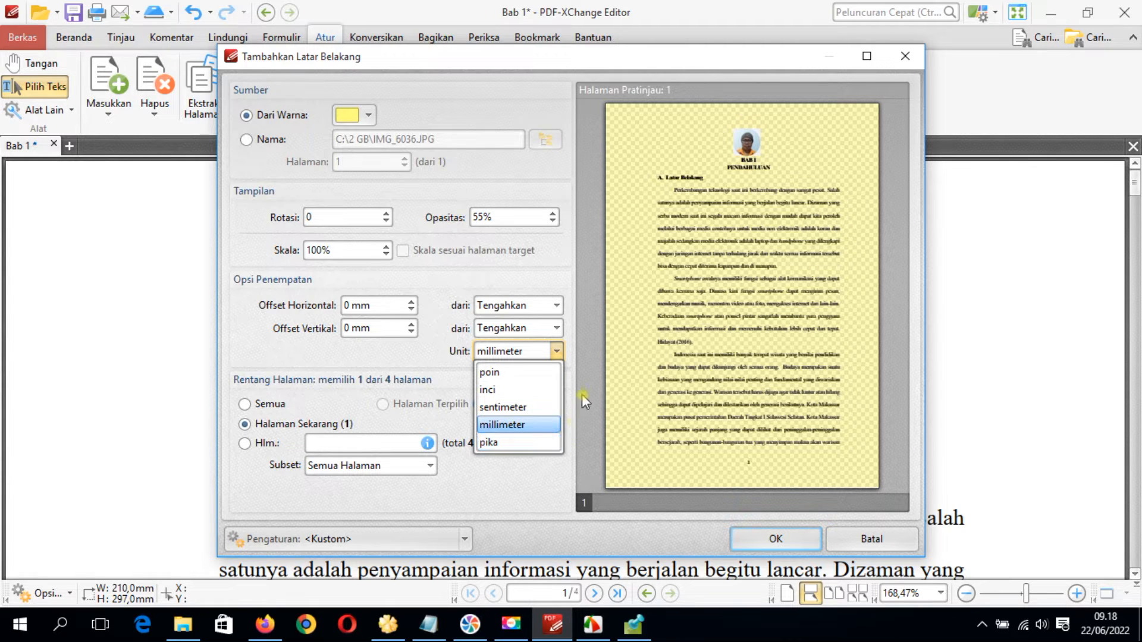
pyautogui.click(422, 370)
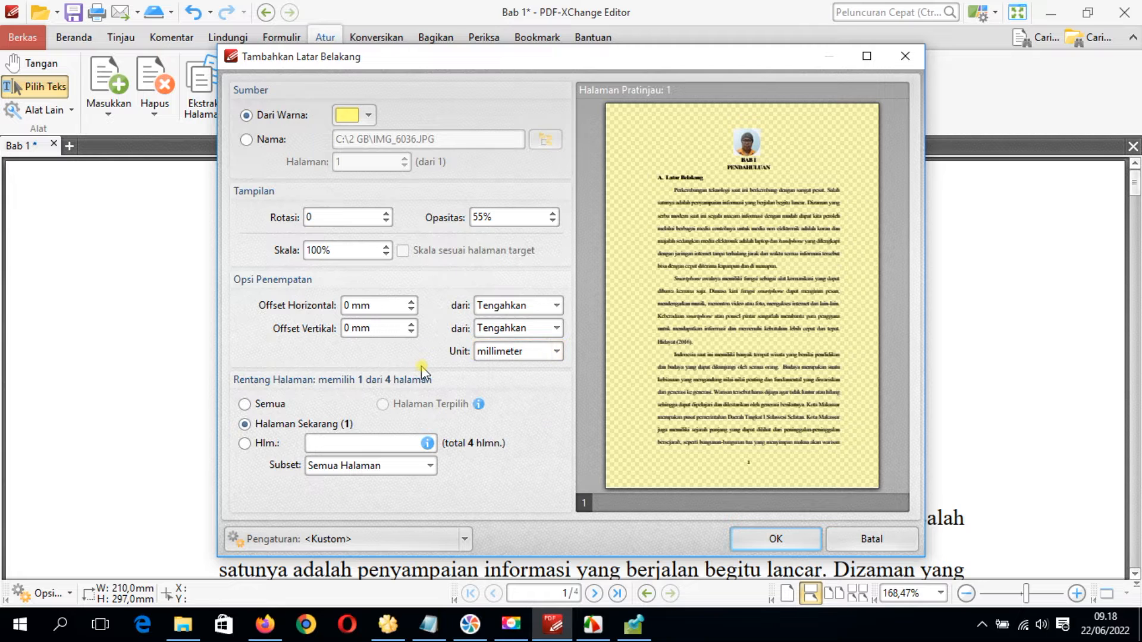
pyautogui.click(559, 356)
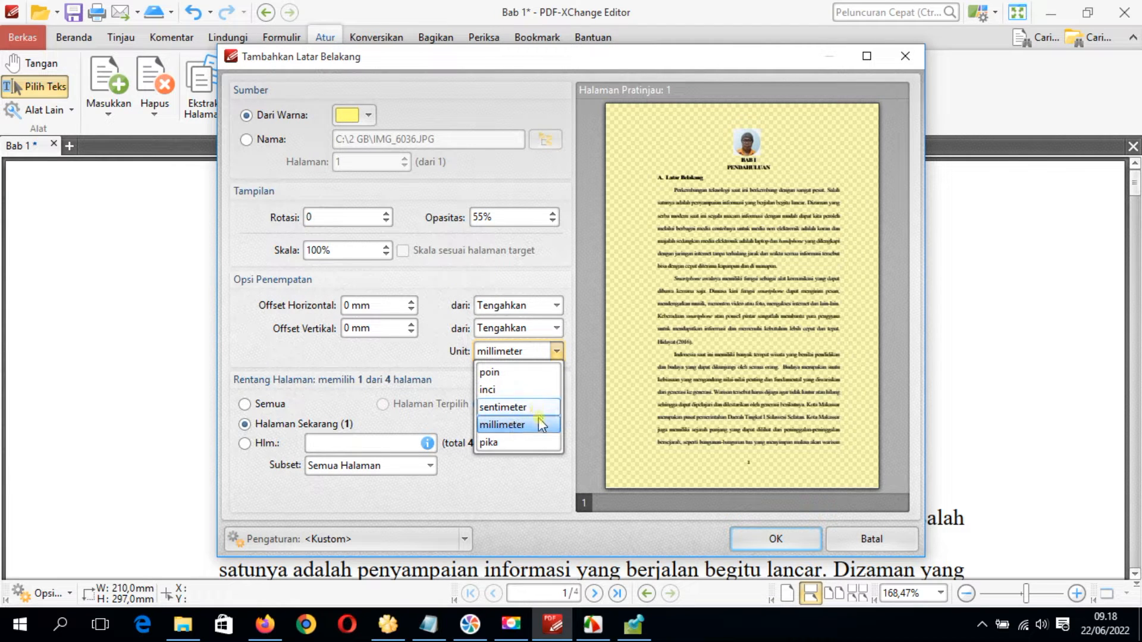
pyautogui.click(416, 363)
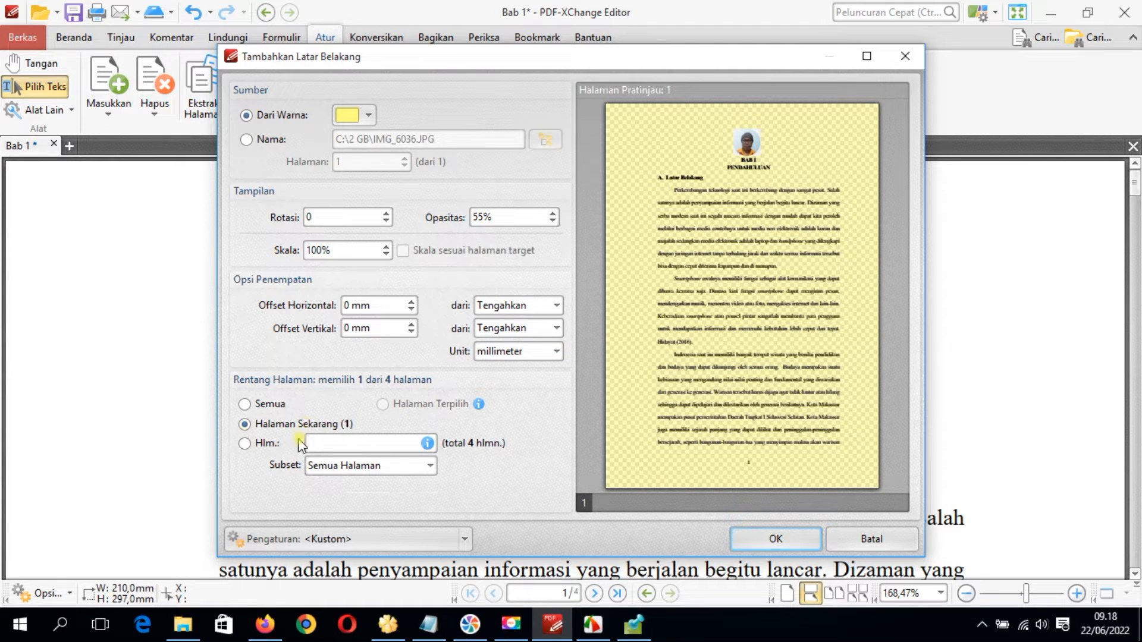
# Apply the yellow background to all pages and check it on the following pages of the document
pyautogui.click(245, 404)
pyautogui.click(776, 539)
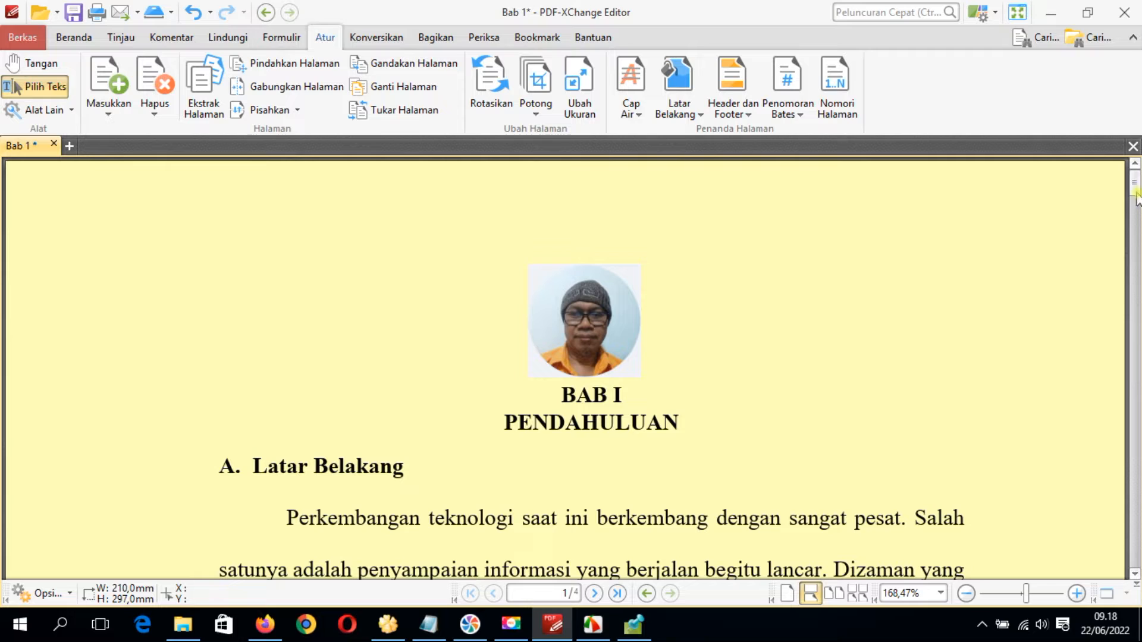
pyautogui.moveTo(1135, 186); pyautogui.dragTo(1135, 310)
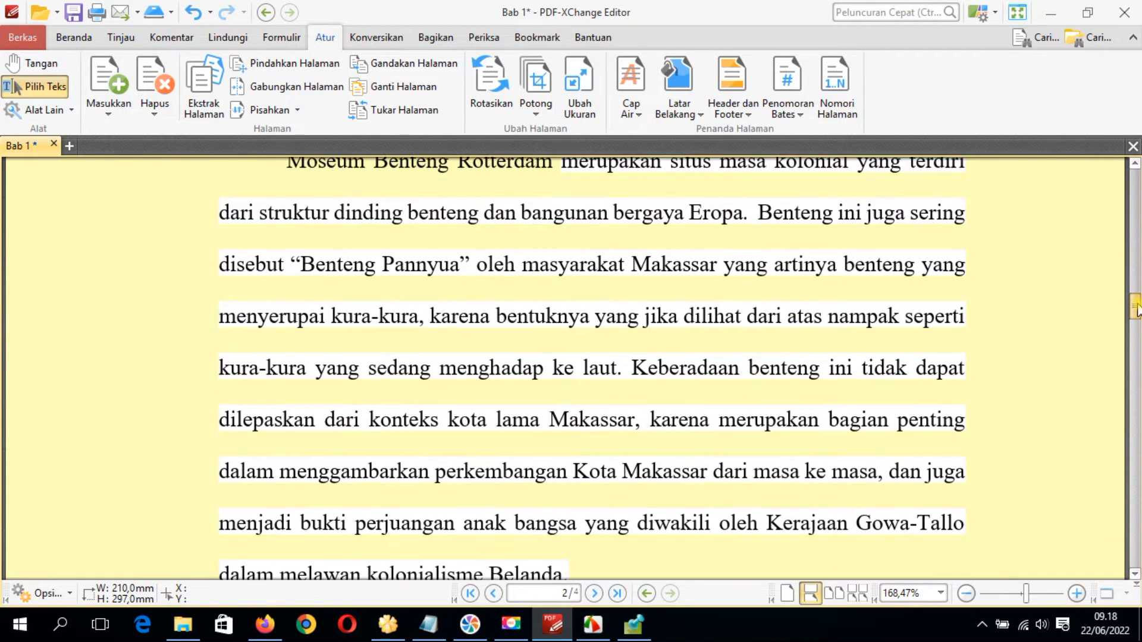
pyautogui.moveTo(699, 264); pyautogui.dragTo(682, 263)
pyautogui.click(1055, 329)
pyautogui.moveTo(1136, 307); pyautogui.dragTo(1056, 147)
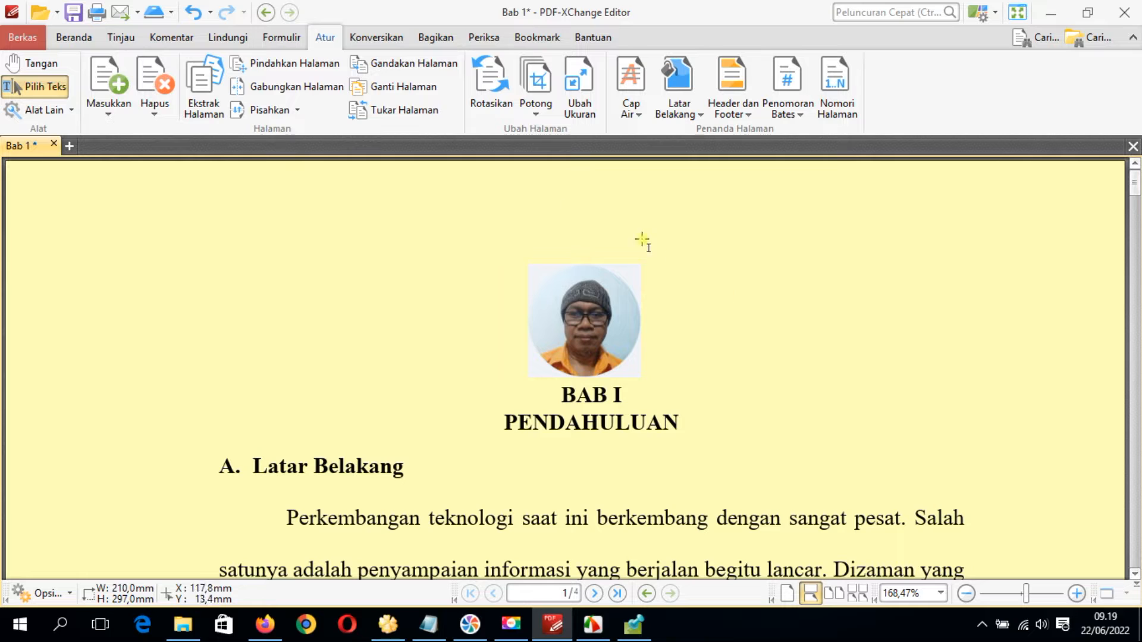
# Remove all backgrounds from the document
pyautogui.click(695, 116)
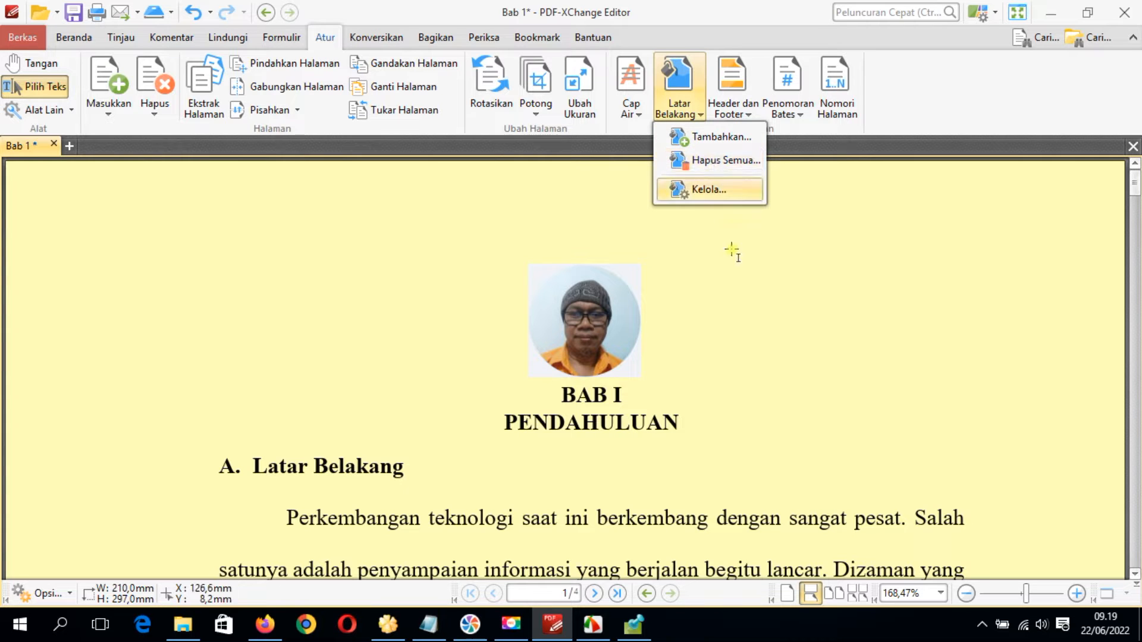
pyautogui.click(727, 162)
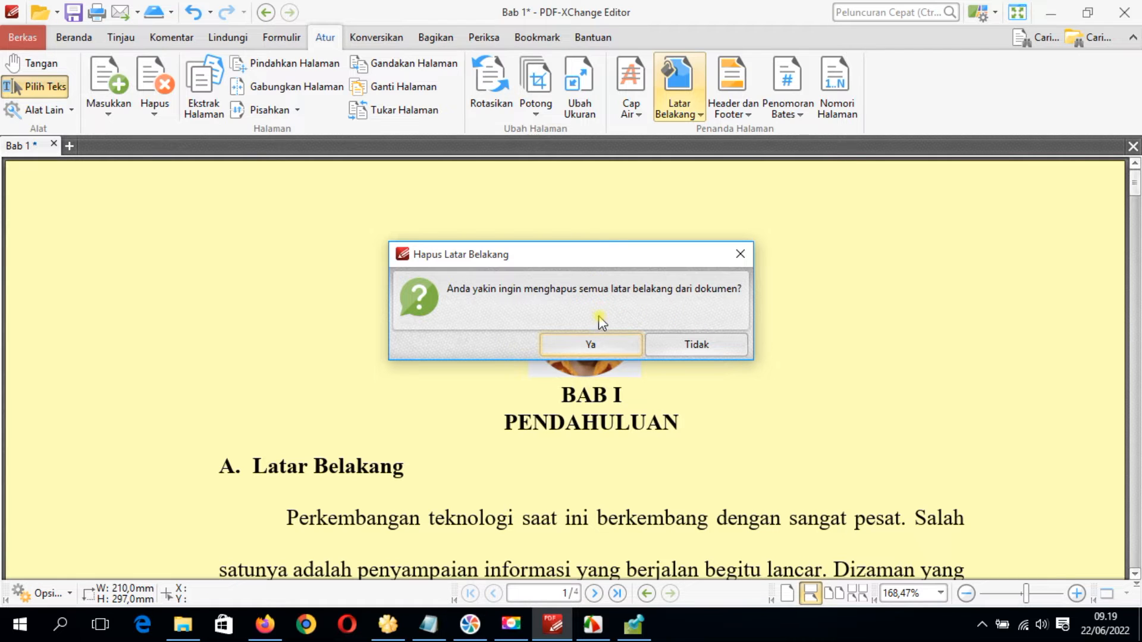
pyautogui.click(590, 343)
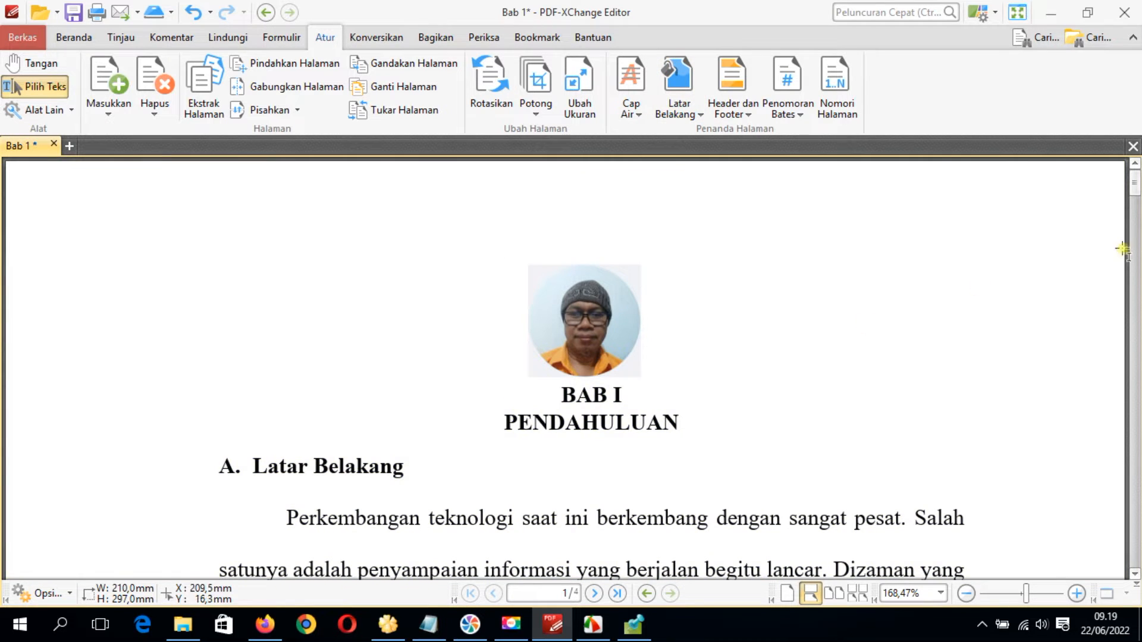
# Set up a new page background from an image file, using seoul-book-repository_169 in C:\00 Latar Zoom
pyautogui.click(678, 95)
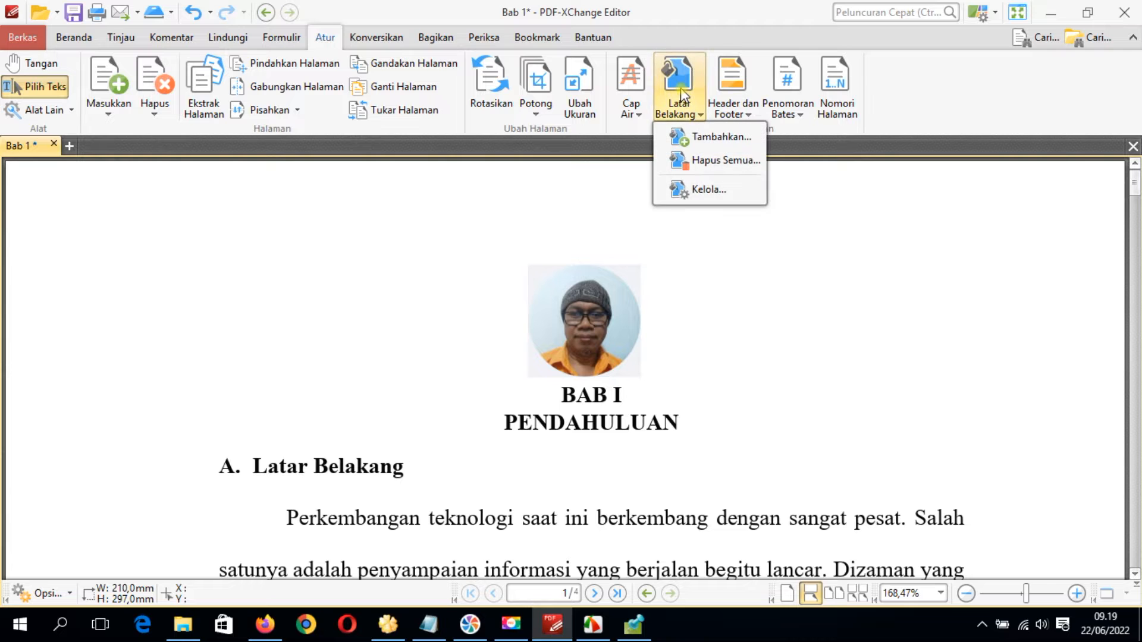
pyautogui.click(707, 138)
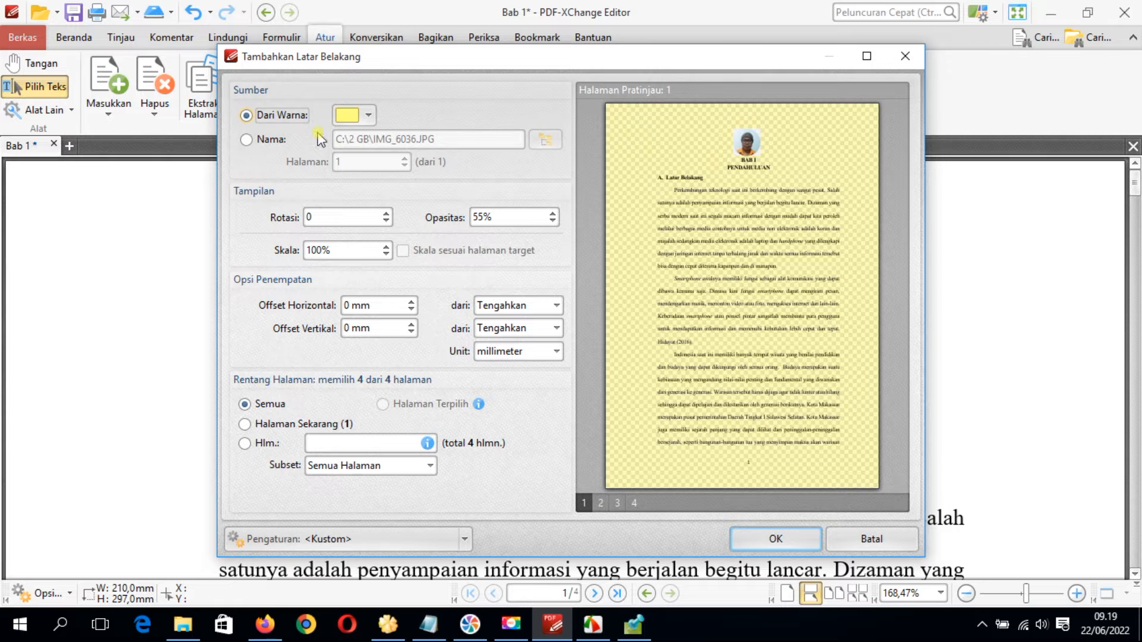
pyautogui.click(247, 141)
pyautogui.click(244, 139)
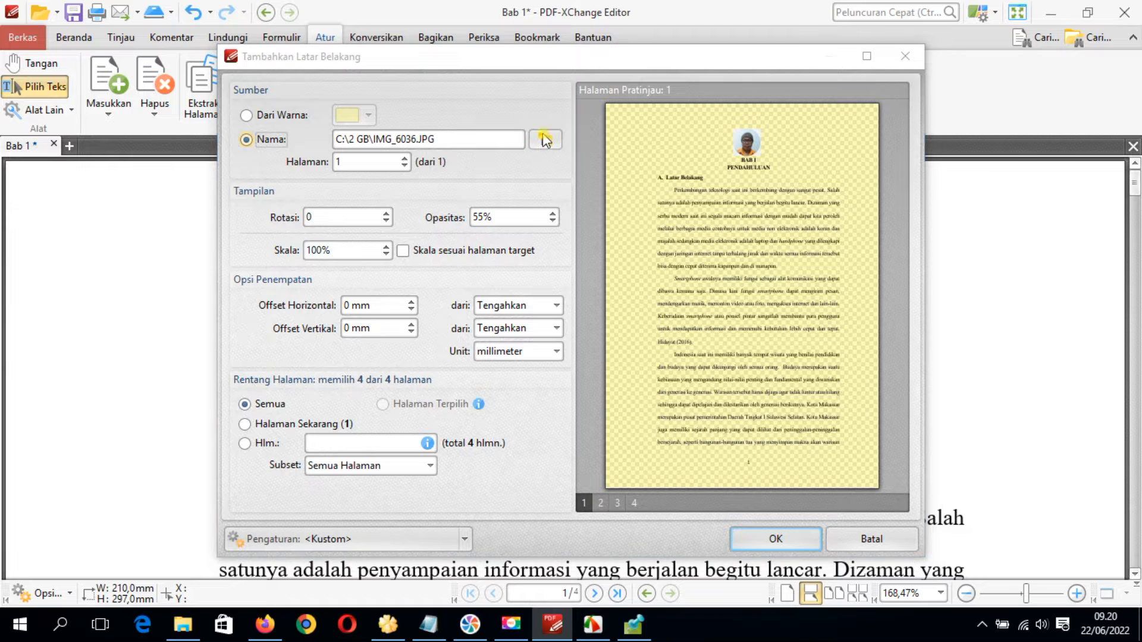
pyautogui.click(546, 143)
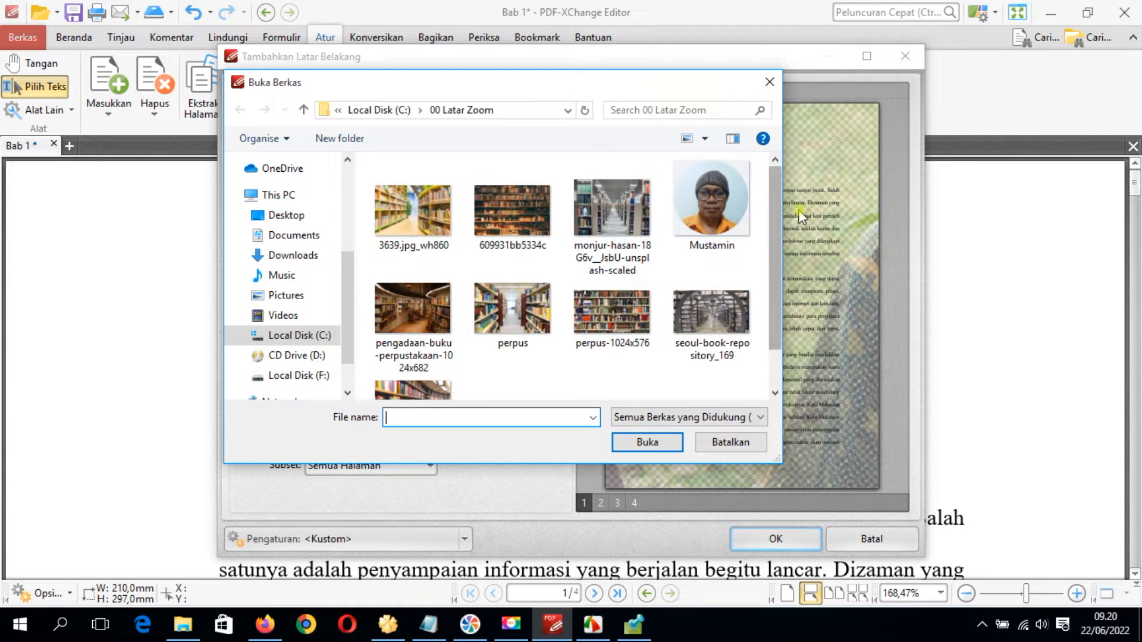
pyautogui.scroll(-2, 776, 208)
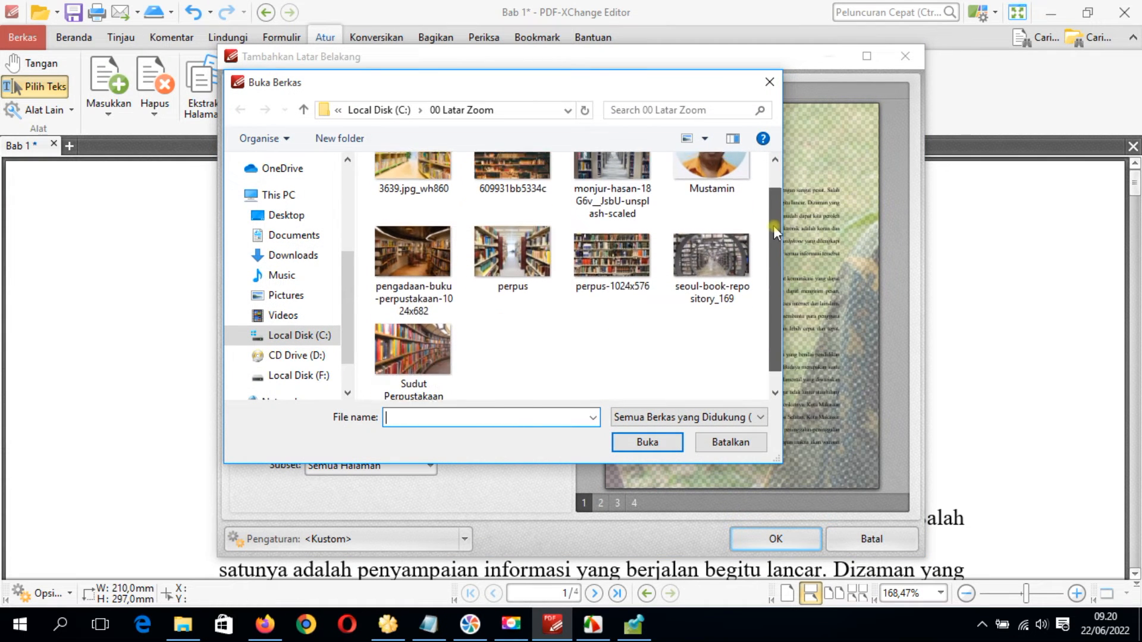
pyautogui.scroll(2, 774, 248)
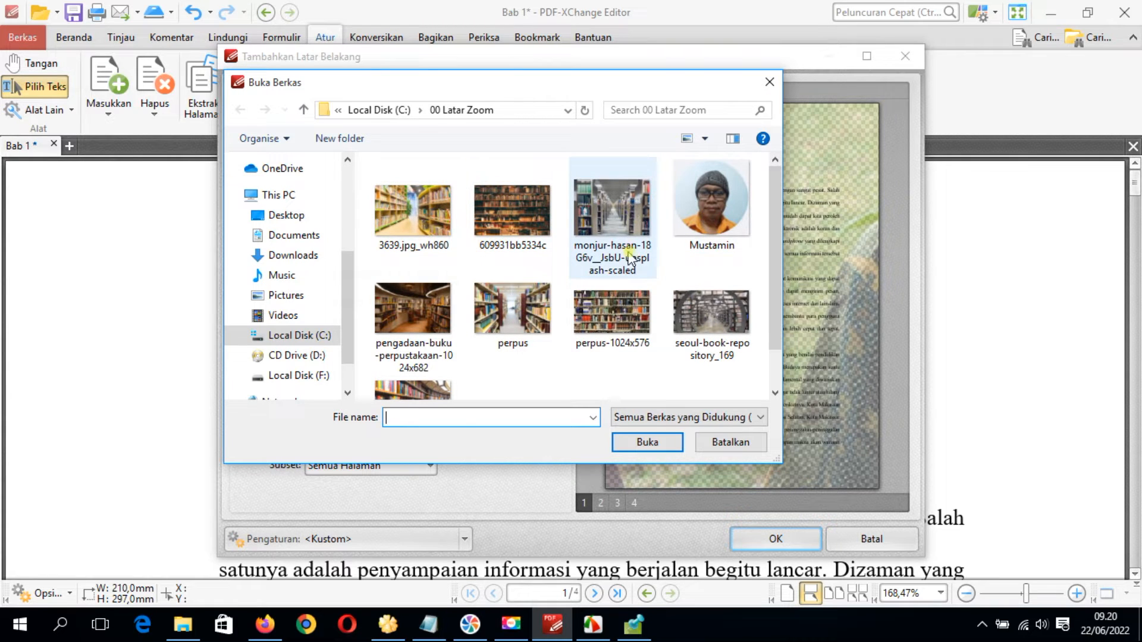
pyautogui.click(719, 311)
pyautogui.doubleClick(719, 311)
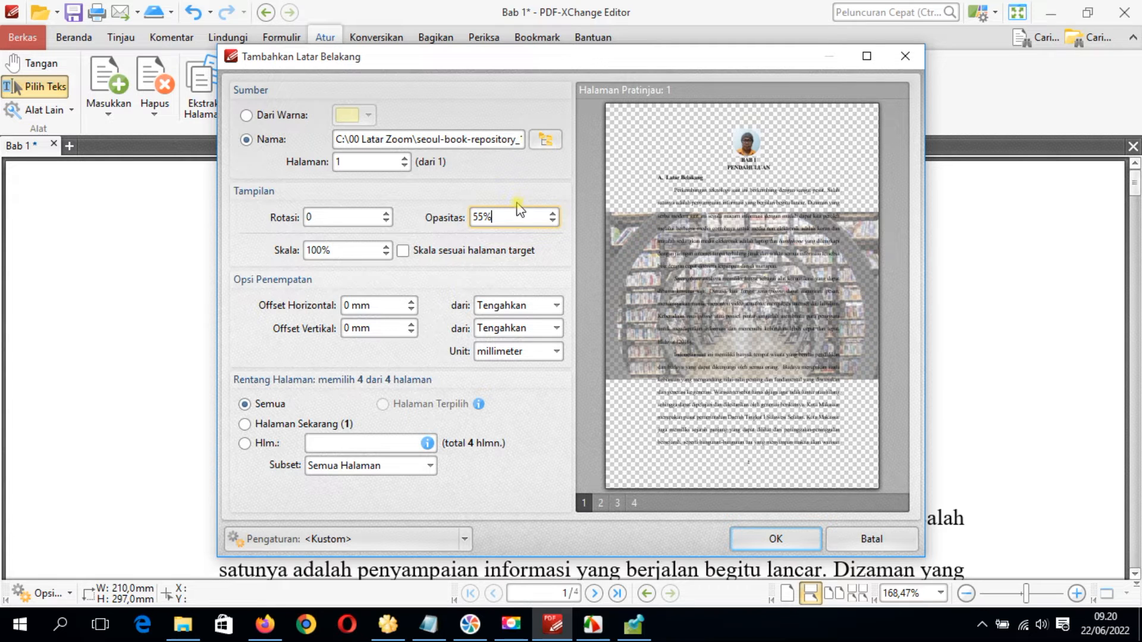
# Try the background picture's opacity at 100%, and reduce it to 20%
pyautogui.moveTo(512, 214); pyautogui.dragTo(420, 223)
pyautogui.write('100')
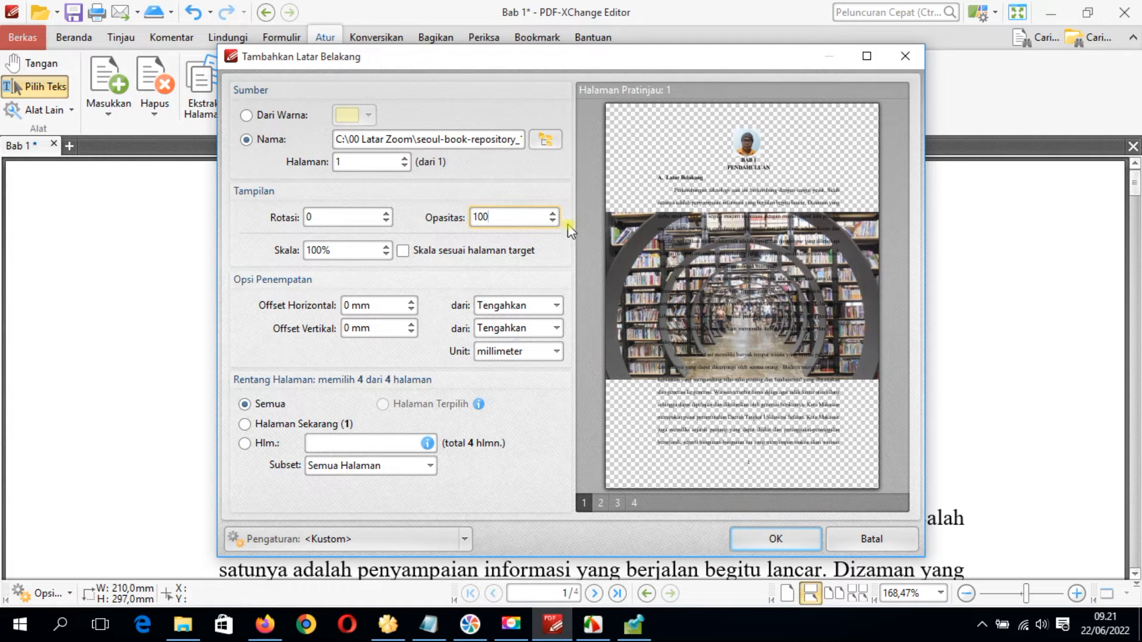
pyautogui.moveTo(521, 216); pyautogui.dragTo(475, 215)
pyautogui.write('20')
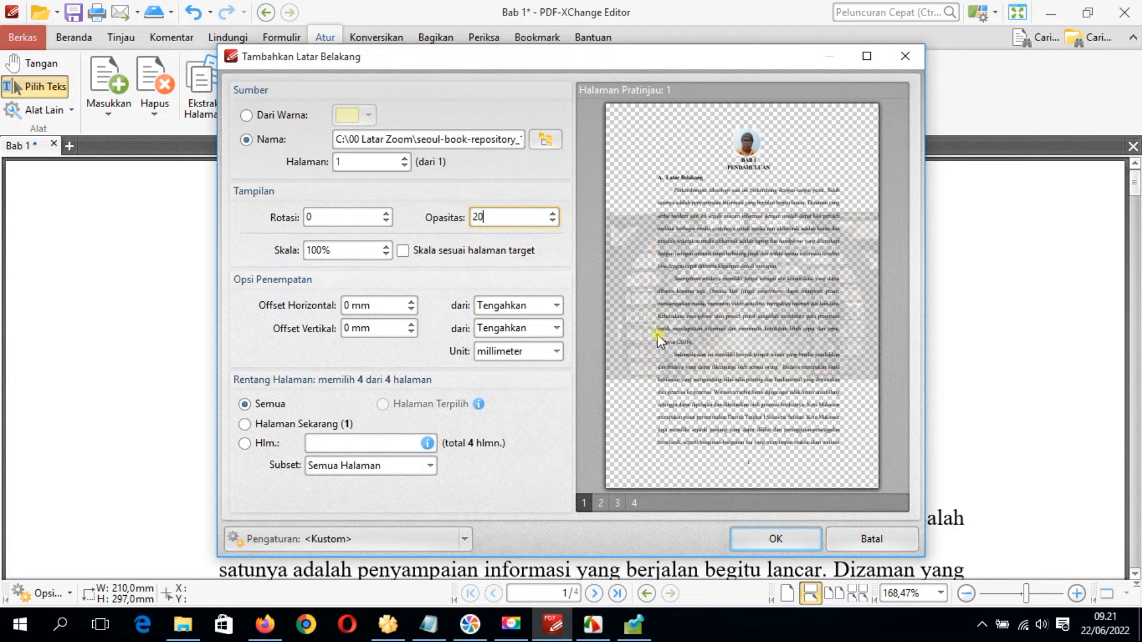
# Try the background picture's scale at 50%, 150% and 250%, and set it to 300%
pyautogui.moveTo(372, 250); pyautogui.dragTo(257, 240)
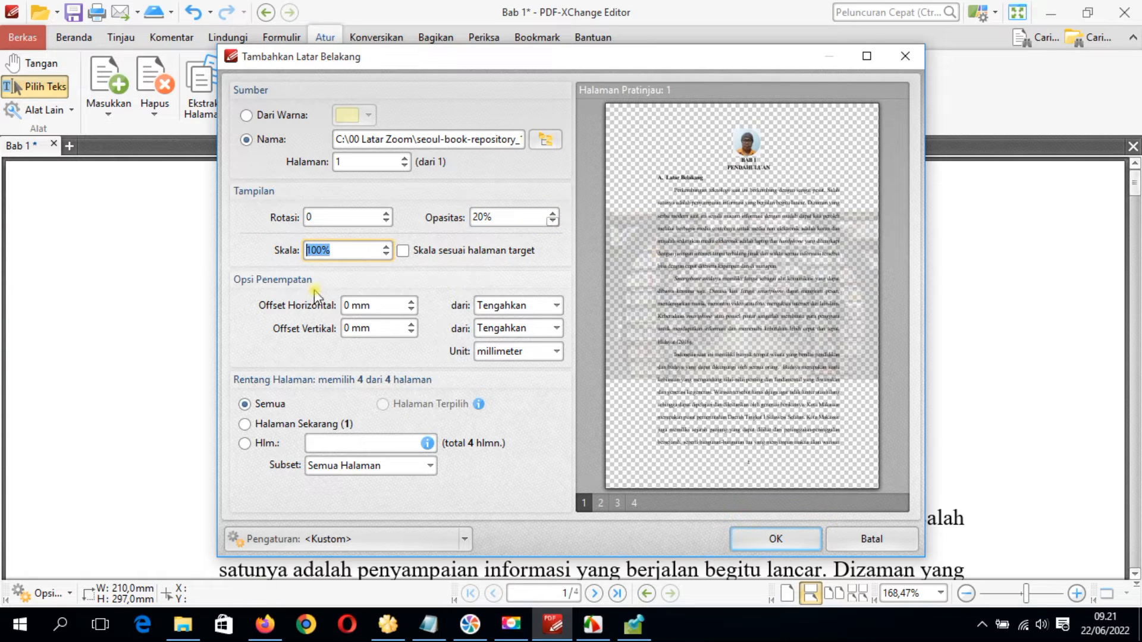
pyautogui.write('50')
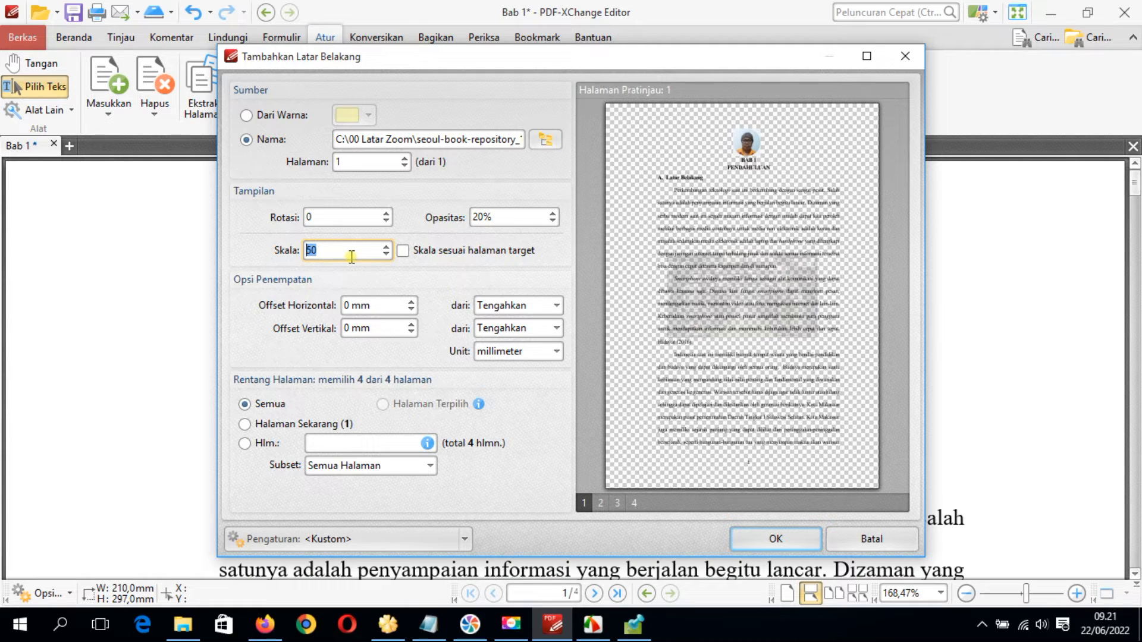
pyautogui.write('50')
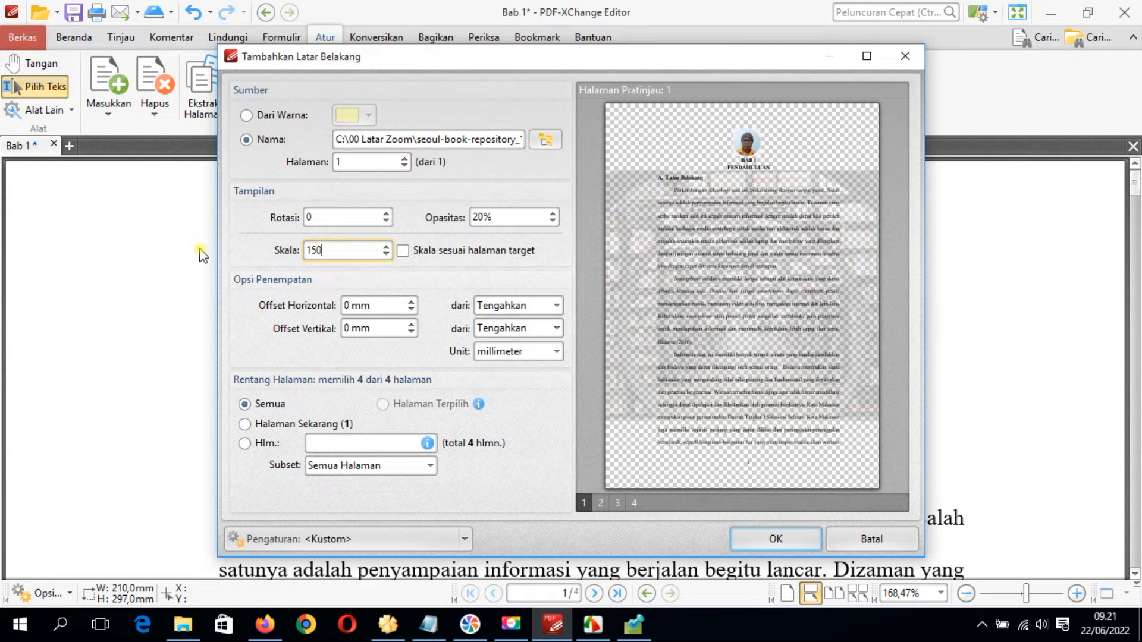
pyautogui.moveTo(331, 250); pyautogui.dragTo(160, 228)
pyautogui.write('0')
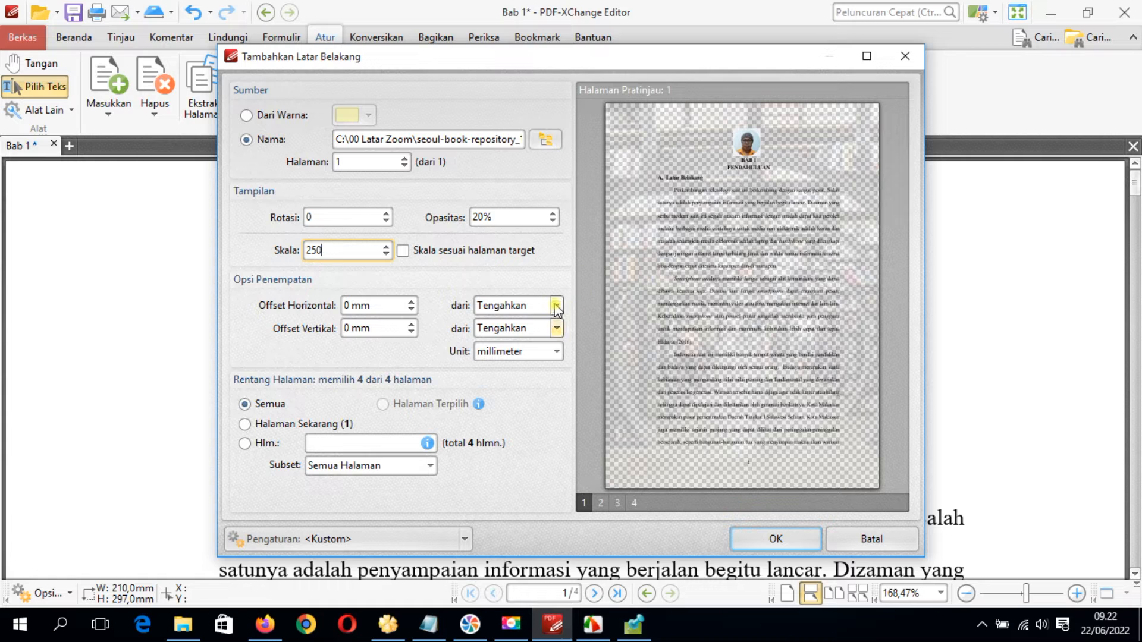
pyautogui.doubleClick(352, 246)
pyautogui.write('300')
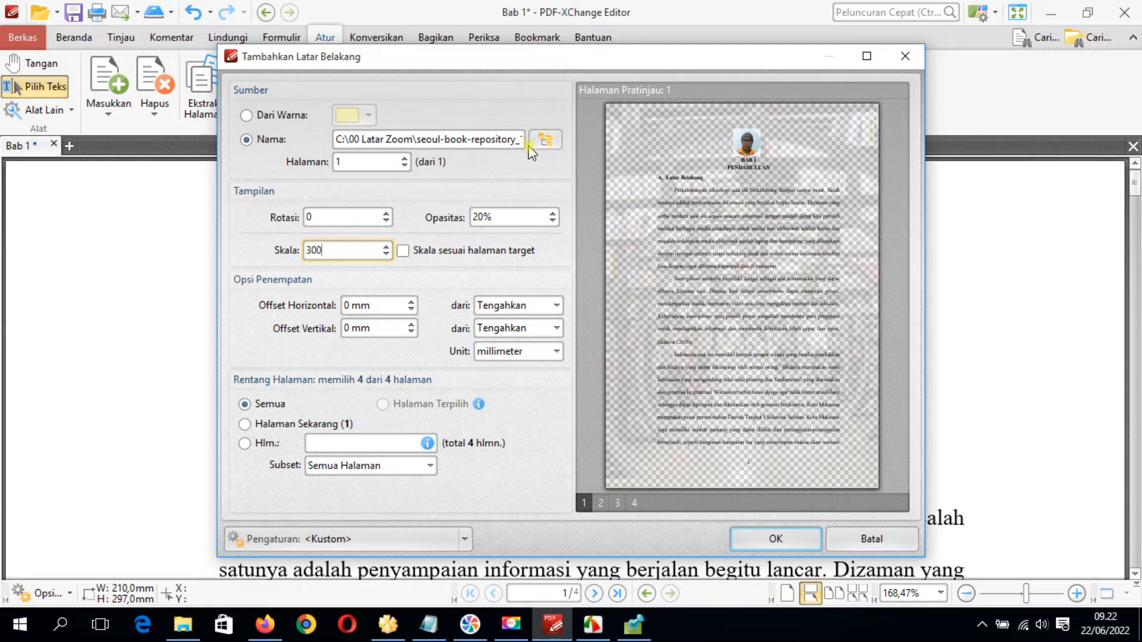
# Replace the background picture with IMG_6036 from C:\2 GB
pyautogui.click(546, 140)
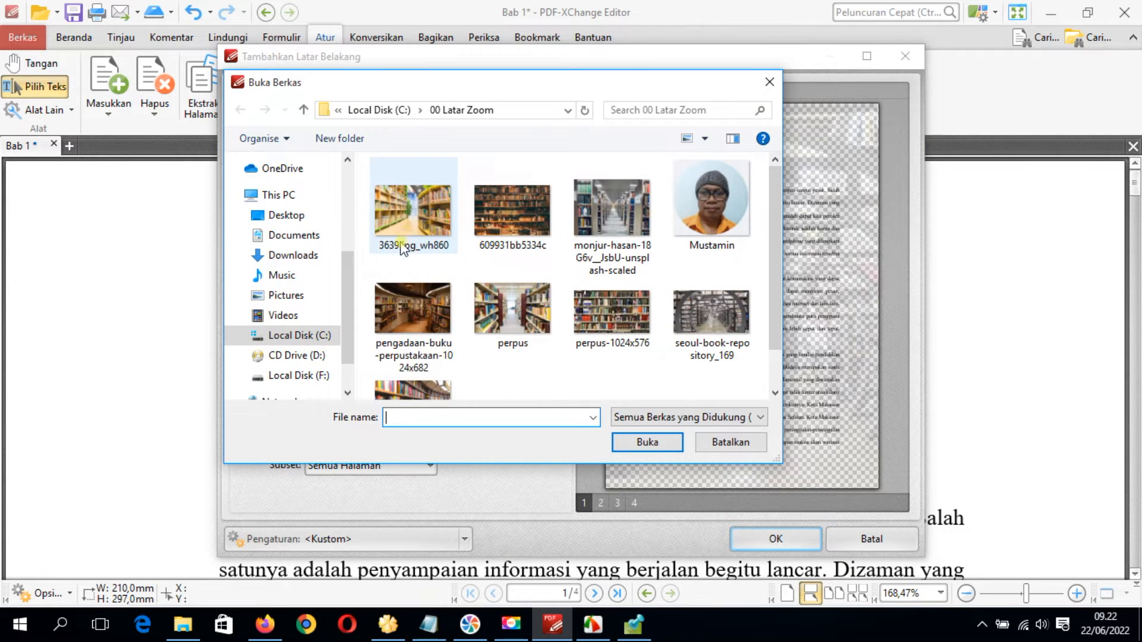
pyautogui.click(321, 336)
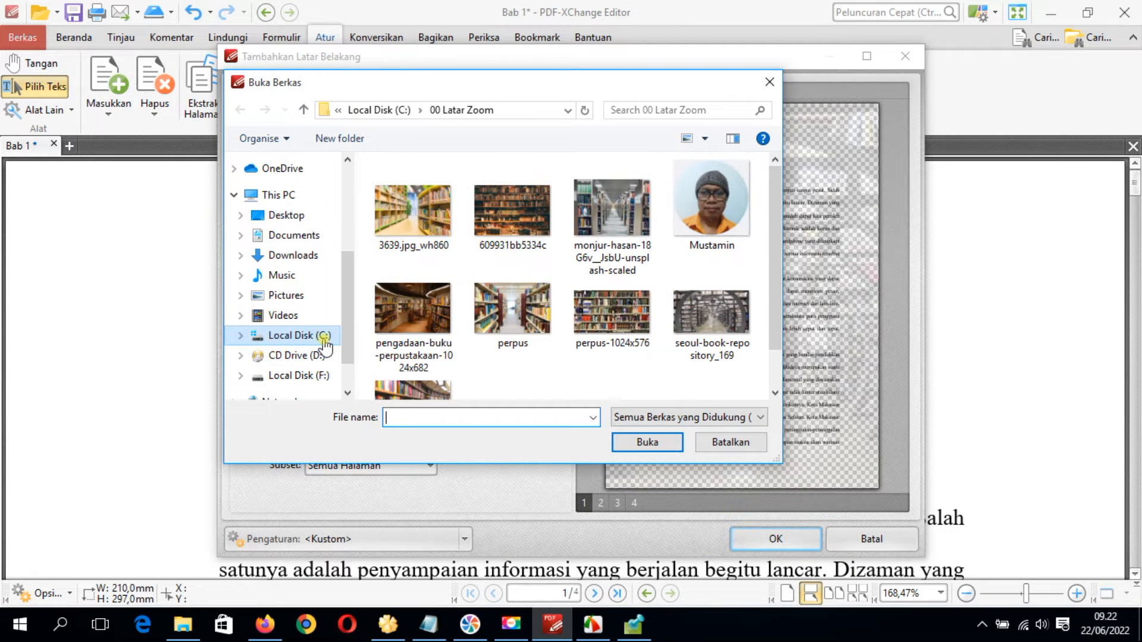
pyautogui.doubleClick(405, 273)
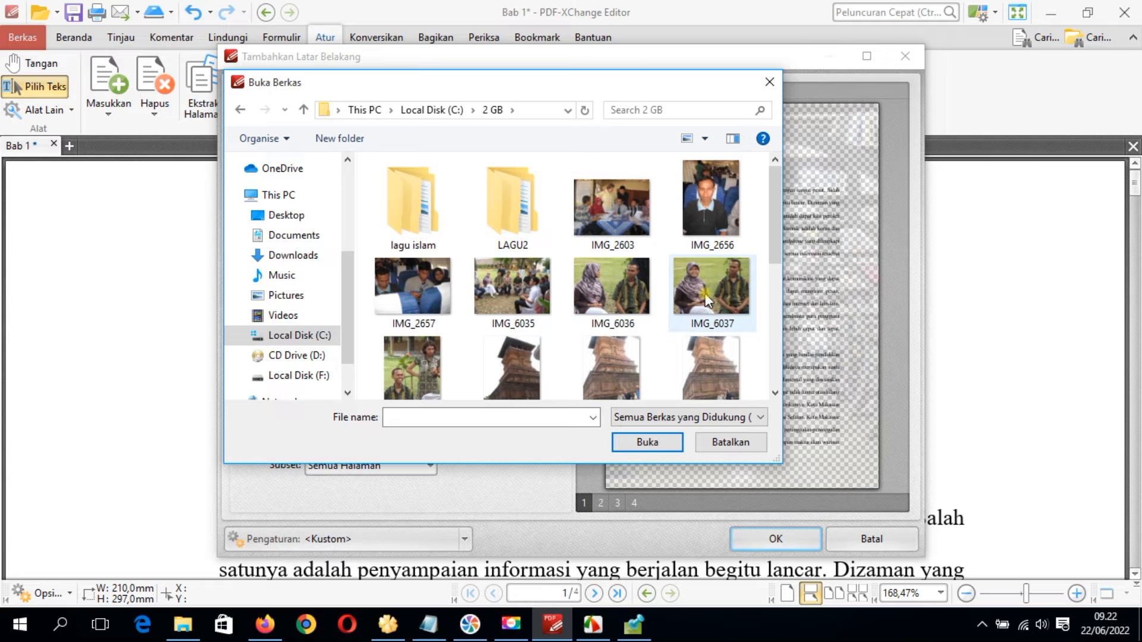
pyautogui.click(600, 289)
pyautogui.doubleClick(599, 283)
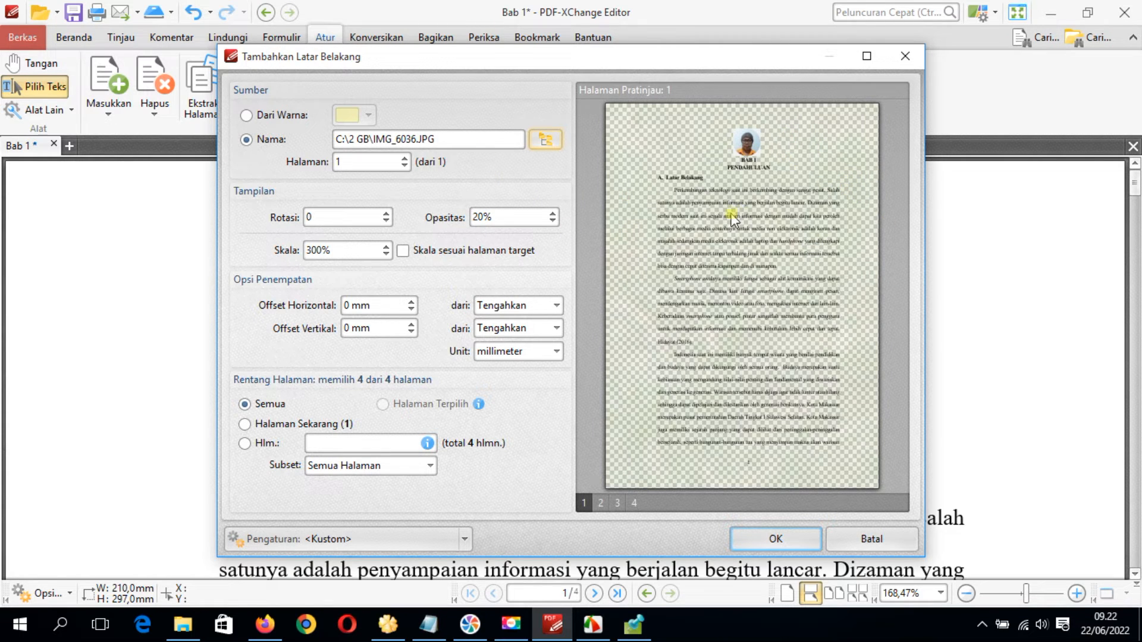
# Set the background's opacity to 30%, apply it to all pages and check it across the first two pages
pyautogui.click(477, 217)
pyautogui.click(529, 218)
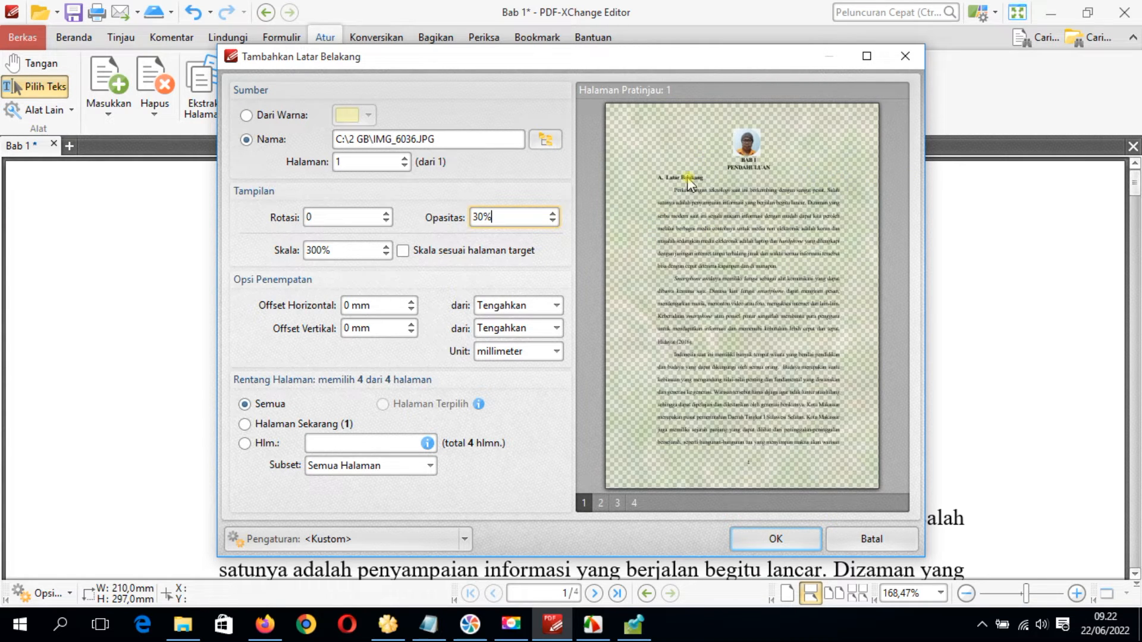
pyautogui.click(776, 537)
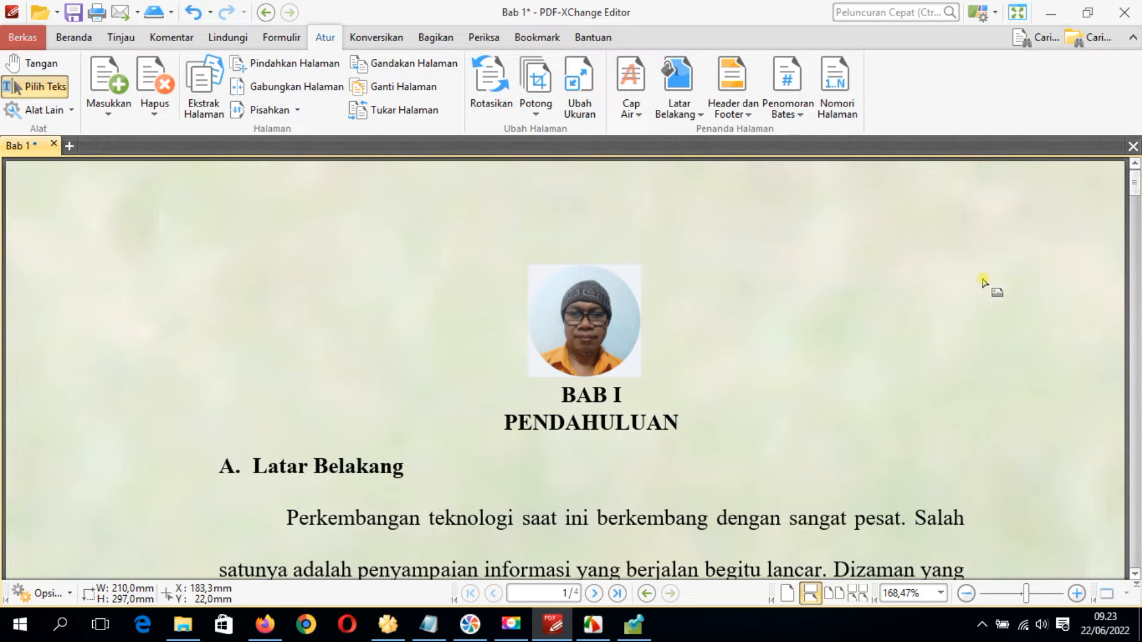
pyautogui.moveTo(1136, 186); pyautogui.dragTo(1137, 266)
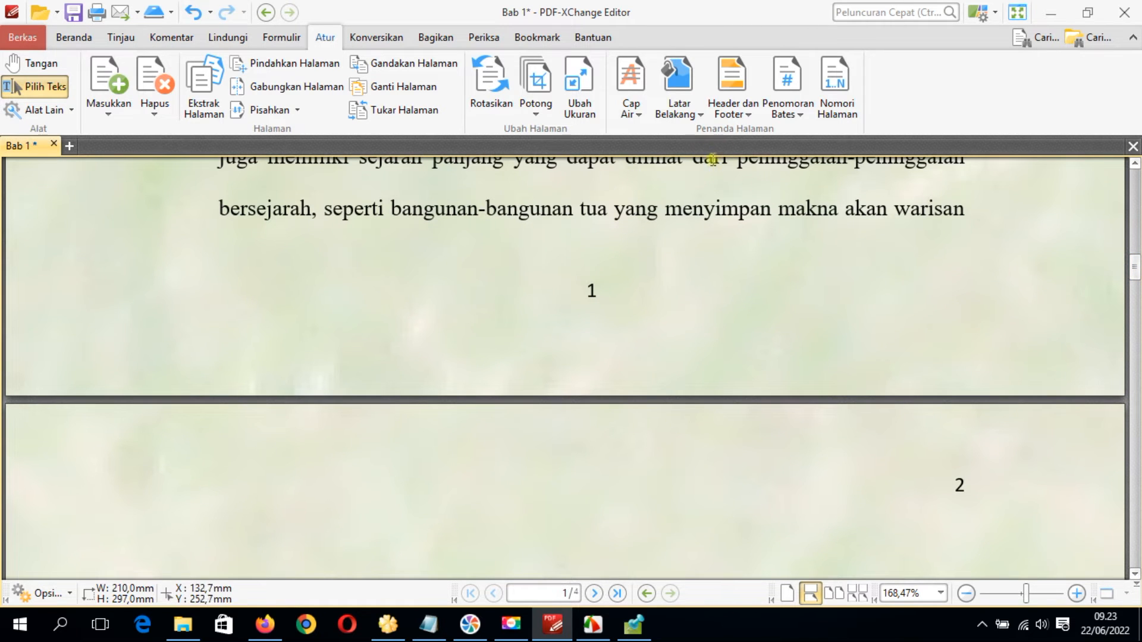
# Add another IMG_6036 background to the current page only, with 50% opacity, and compare page 1 with page 2
pyautogui.click(701, 116)
pyautogui.click(720, 136)
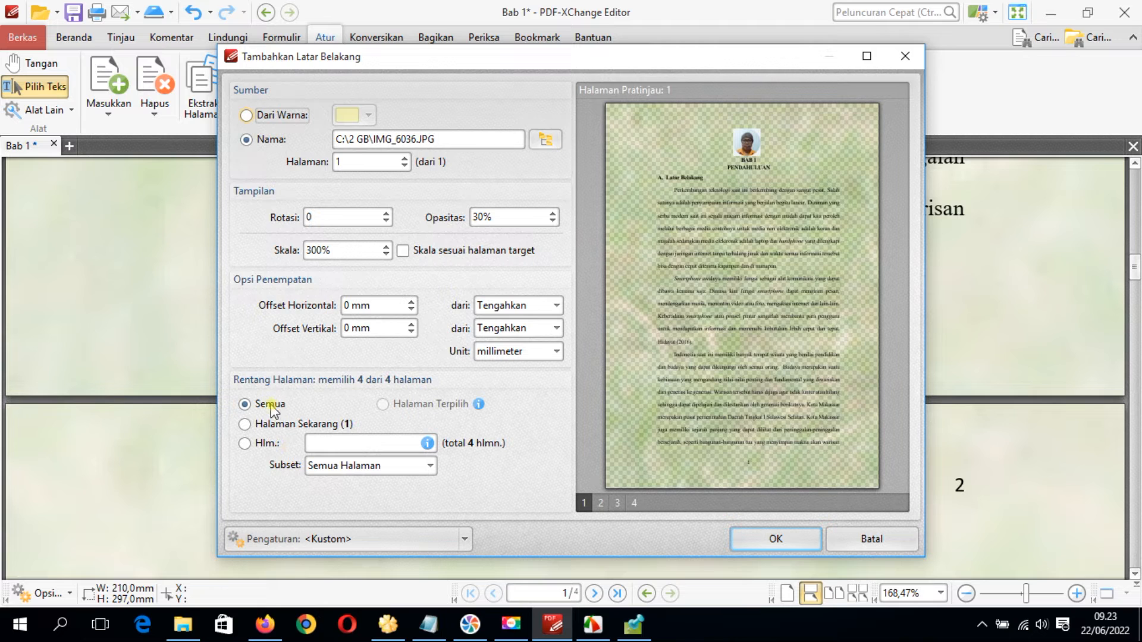
pyautogui.click(257, 424)
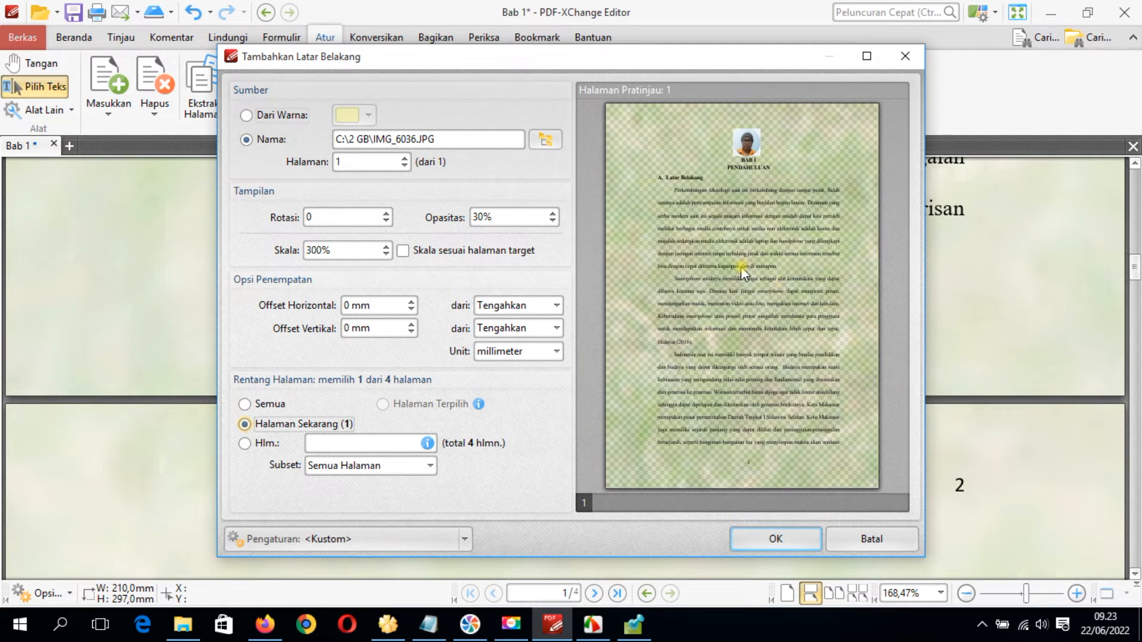
pyautogui.moveTo(481, 218); pyautogui.dragTo(500, 208)
pyautogui.click(500, 208)
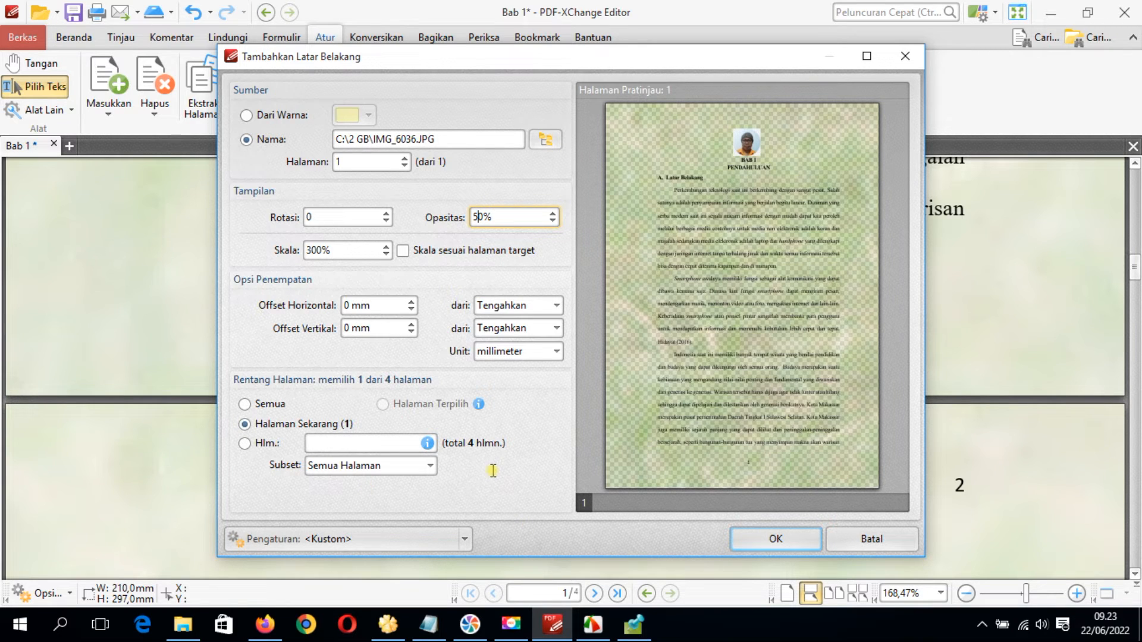
pyautogui.click(775, 541)
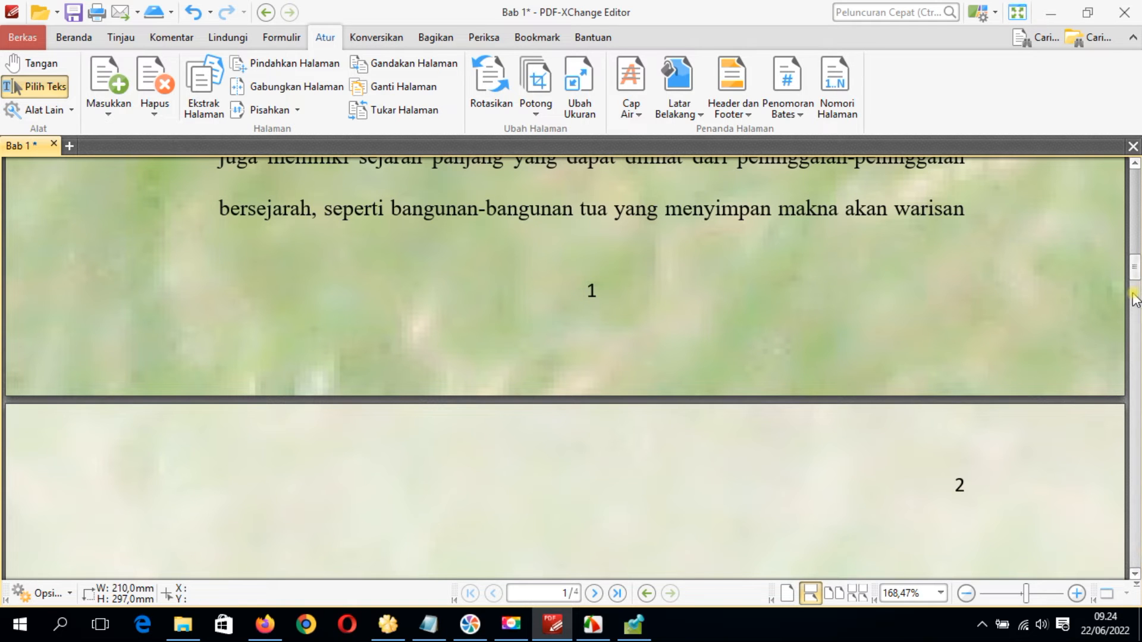
pyautogui.scroll(15, 1136, 300)
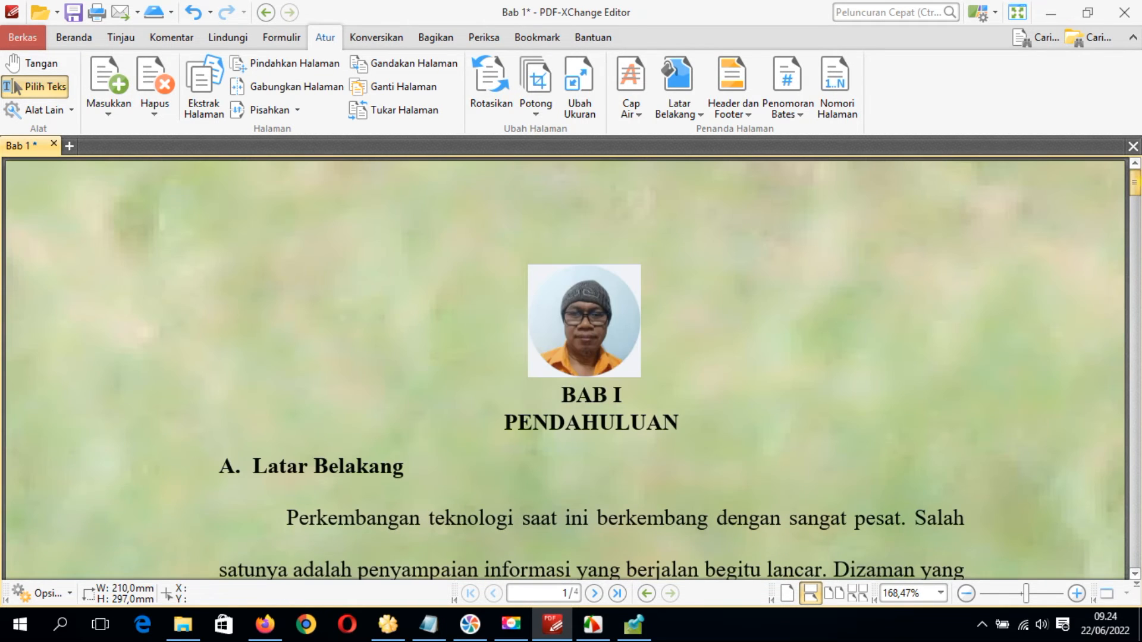
pyautogui.moveTo(1140, 125); pyautogui.dragTo(1136, 196)
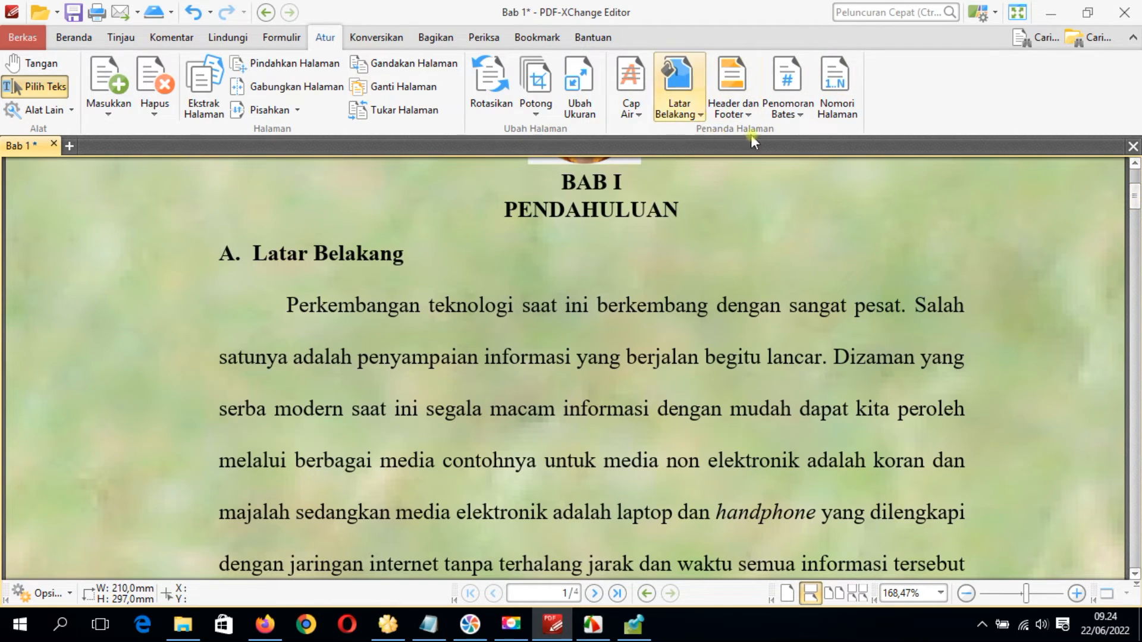
# Set up a new background for page 1, using the picture IMG_6035 from C:\2 GB
pyautogui.click(682, 110)
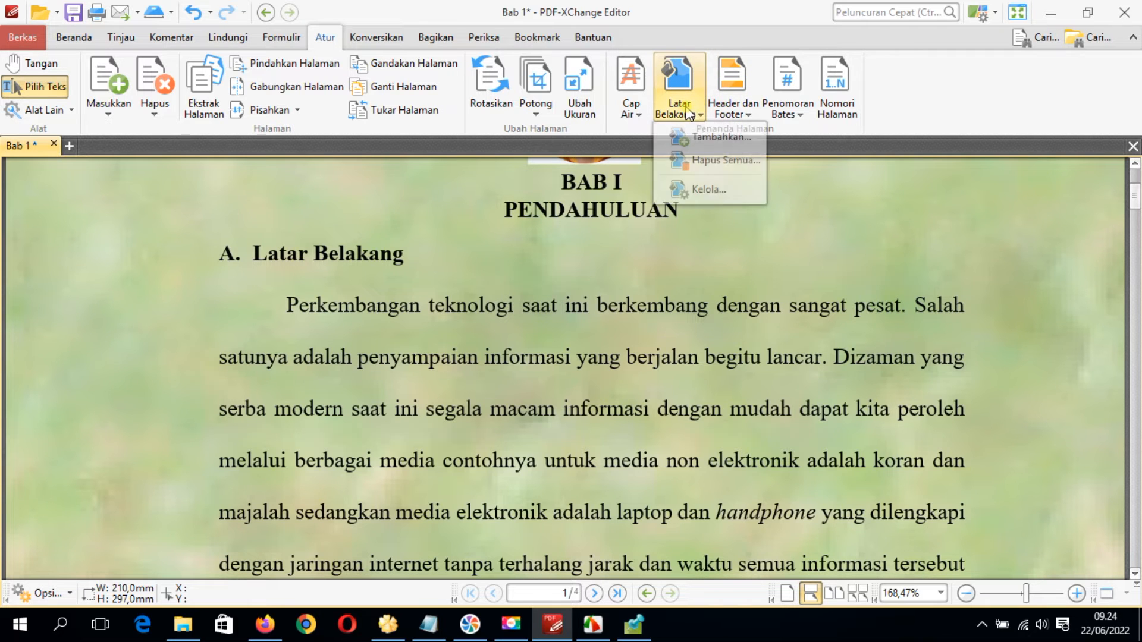
pyautogui.click(700, 137)
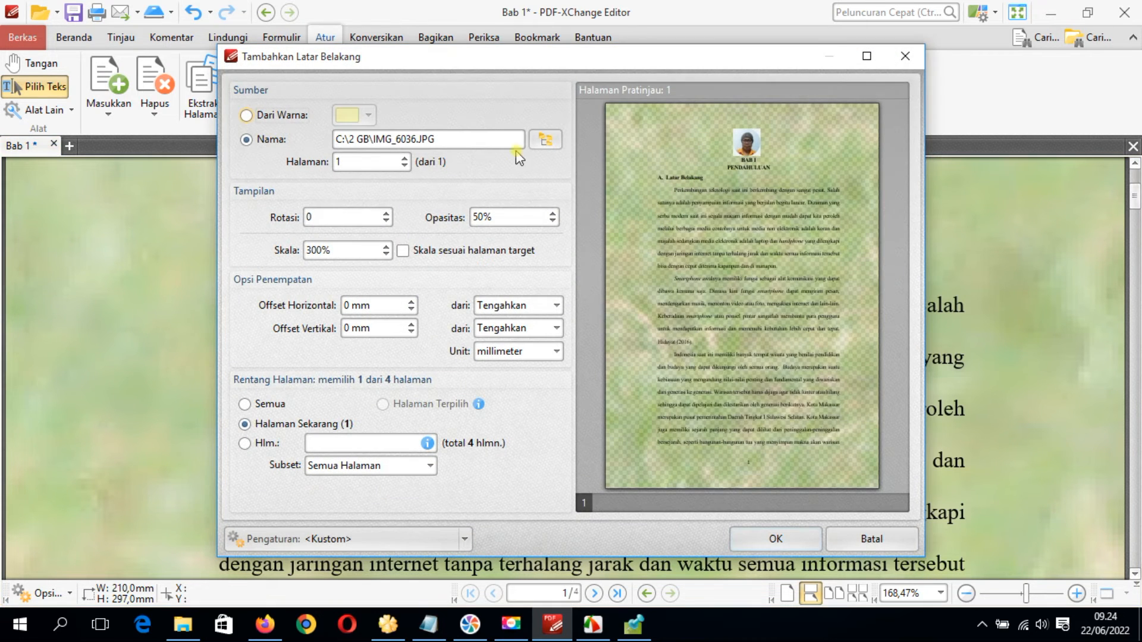
pyautogui.click(405, 161)
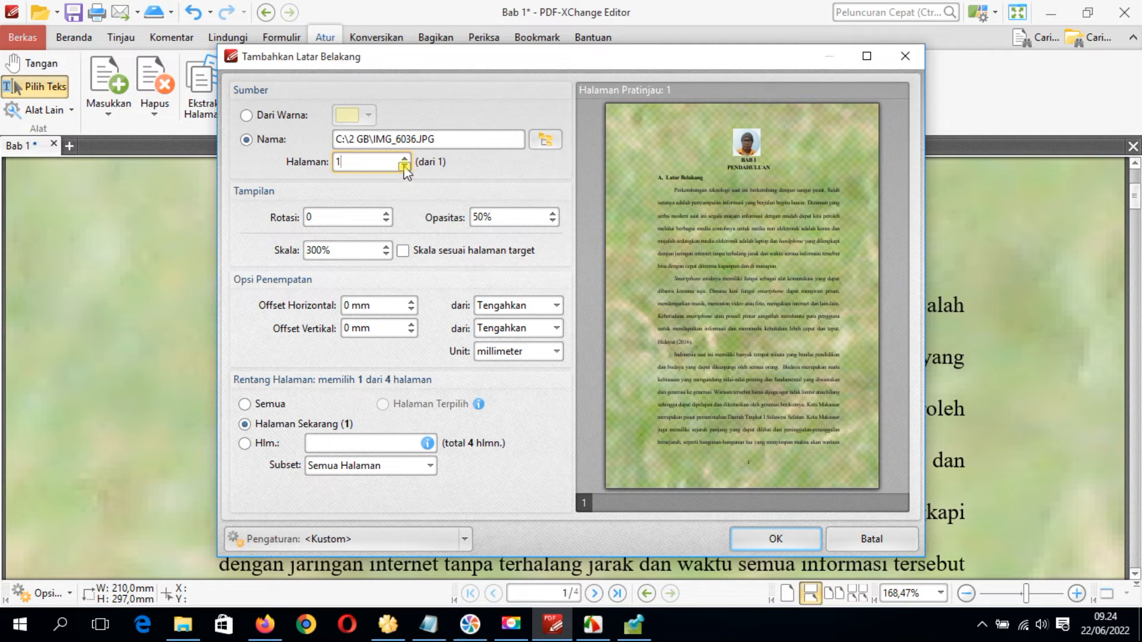
pyautogui.moveTo(351, 163); pyautogui.dragTo(301, 158)
pyautogui.click(545, 142)
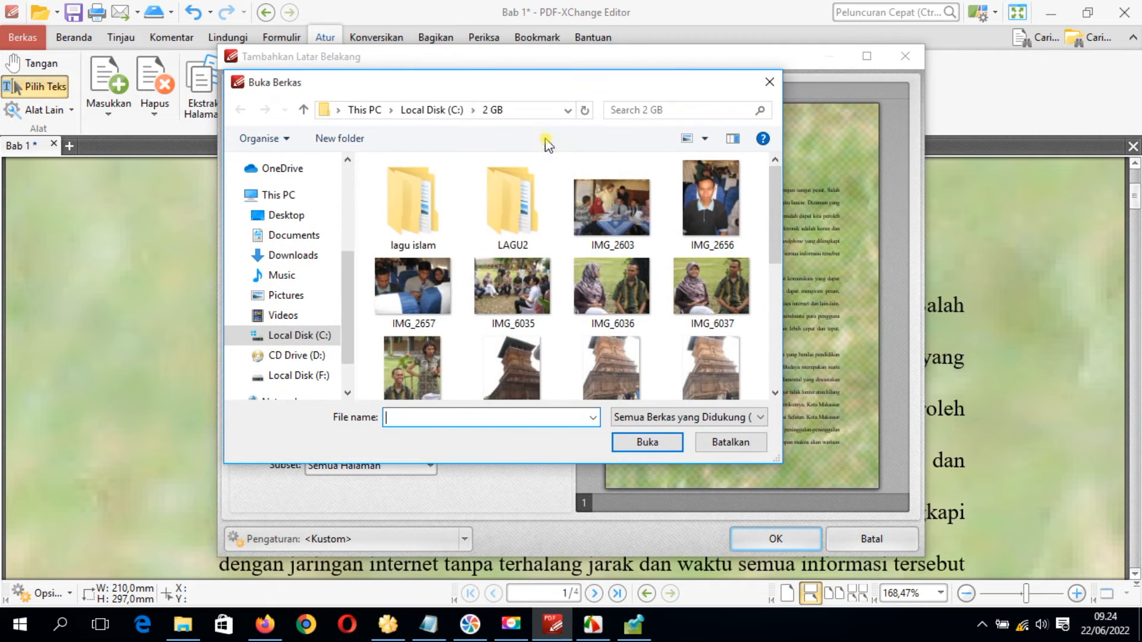
pyautogui.doubleClick(512, 296)
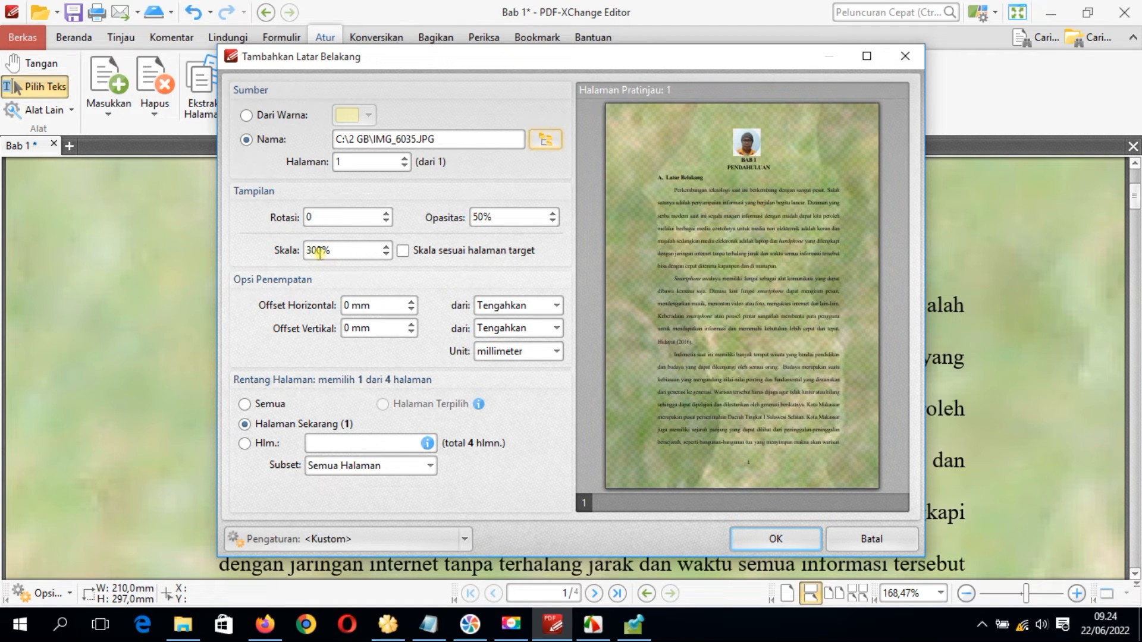
# Try the IMG_6035 background's scale at 100%, set it to 50% and apply it to page 1
pyautogui.moveTo(322, 250); pyautogui.dragTo(299, 255)
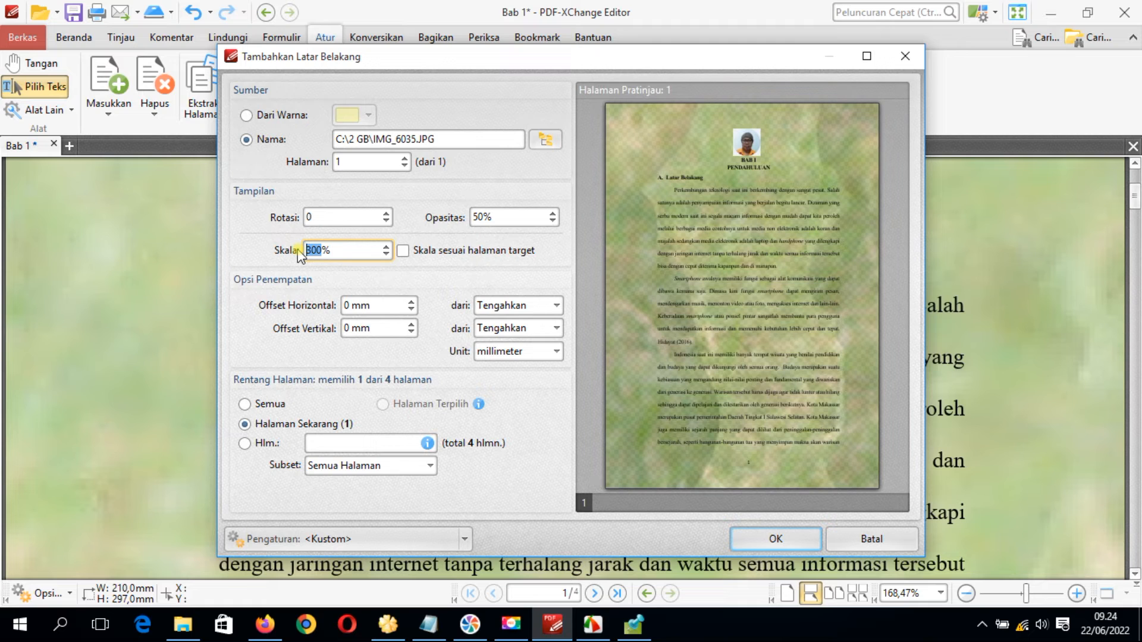
pyautogui.write('100')
pyautogui.click(713, 526)
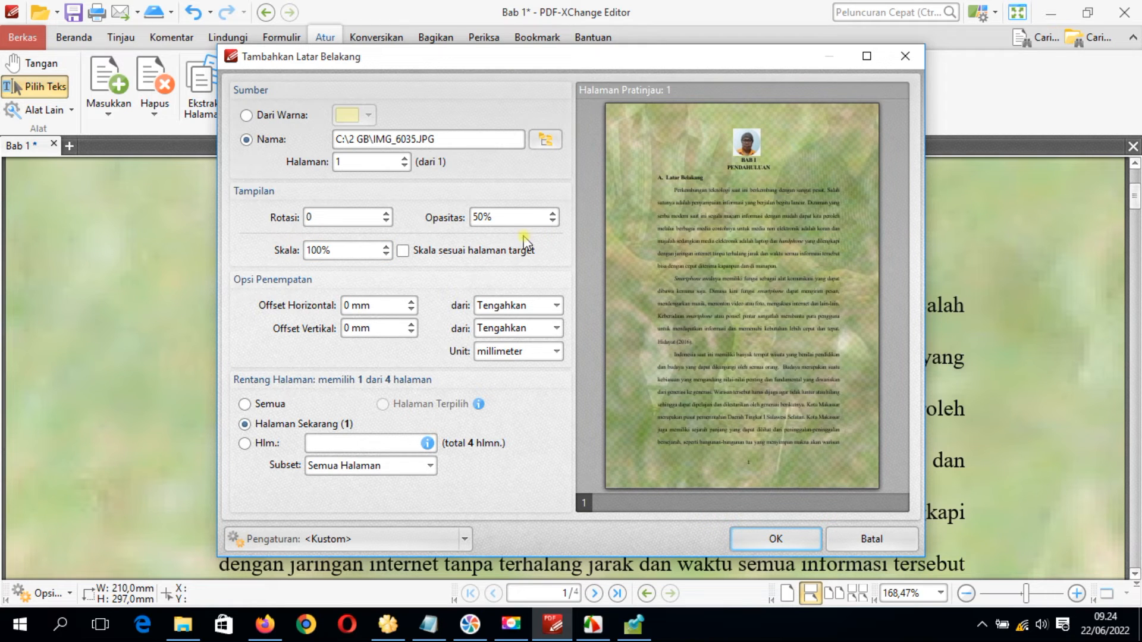
pyautogui.moveTo(322, 250); pyautogui.dragTo(281, 255)
pyautogui.write('50')
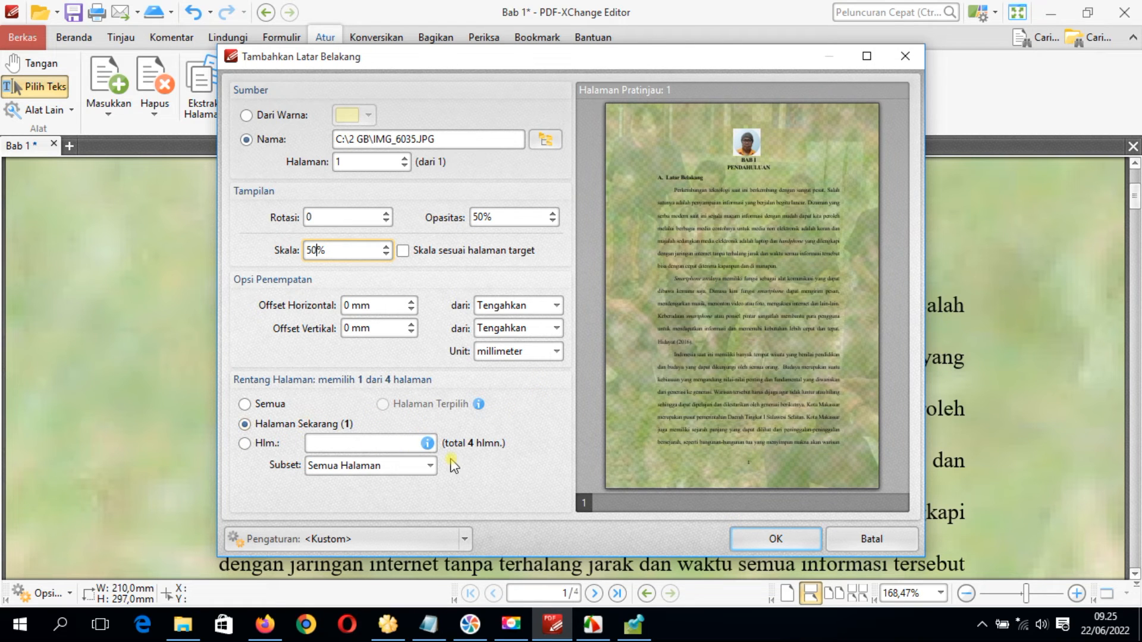
pyautogui.click(760, 541)
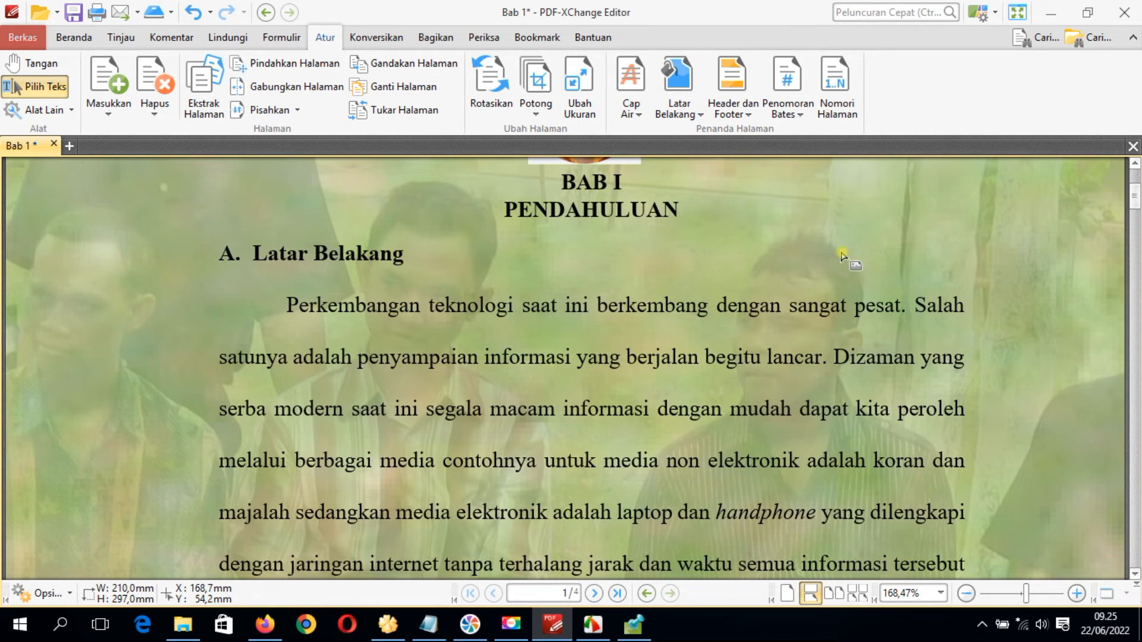
# Add IMG_6056 from C:\2 GB as the background of page 2 only, and review the backgrounds of both pages
pyautogui.moveTo(1135, 205); pyautogui.dragTo(1116, 293)
pyautogui.click(680, 101)
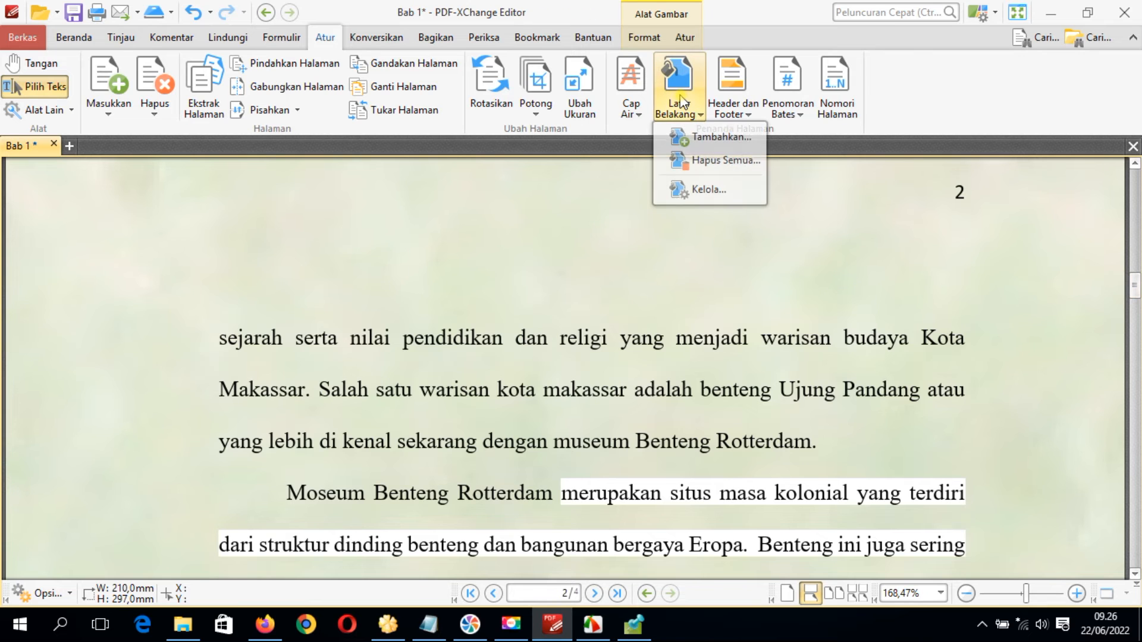
pyautogui.click(684, 138)
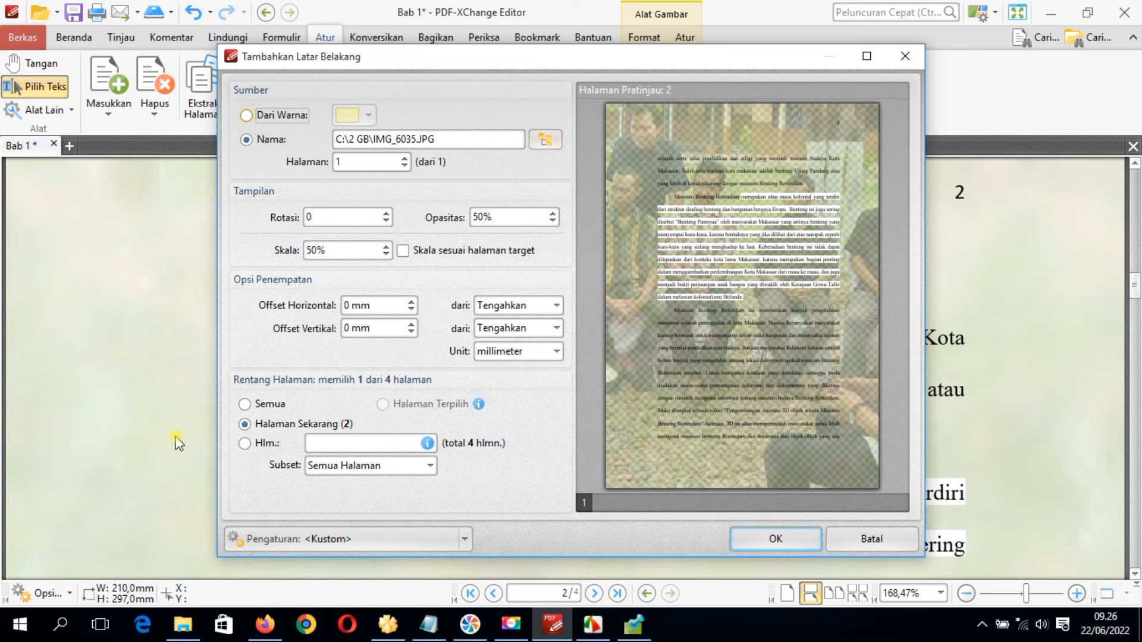
pyautogui.click(546, 140)
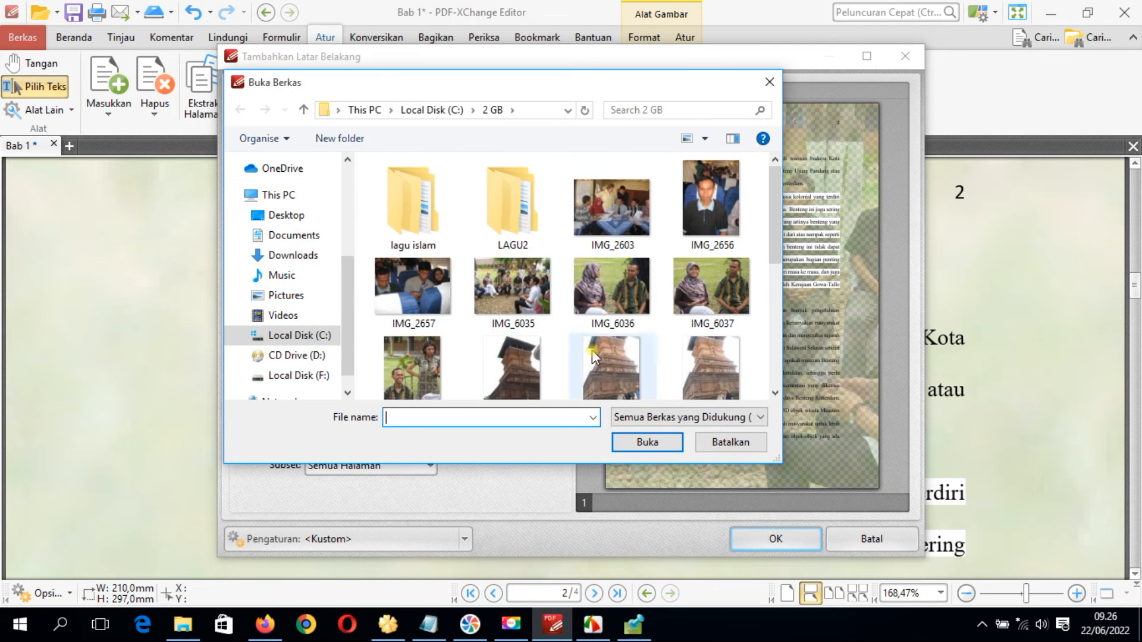
pyautogui.moveTo(774, 207)
pyautogui.mouseDown()
pyautogui.moveTo(775, 333)
pyautogui.moveTo(768, 201)
pyautogui.mouseUp()
pyautogui.doubleClick(609, 367)
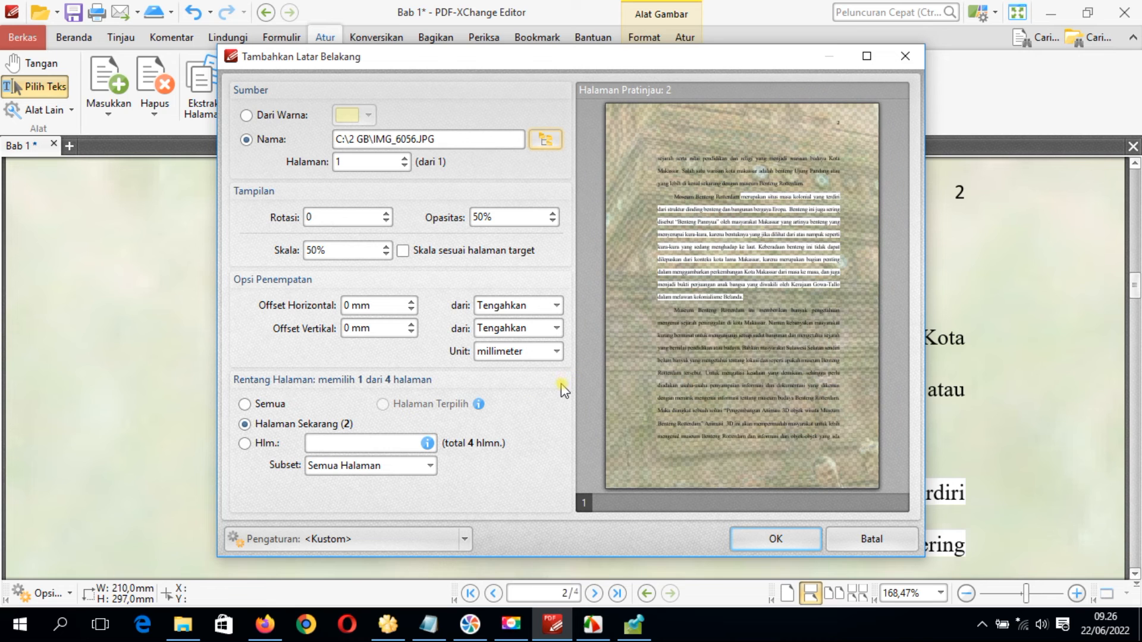
pyautogui.click(771, 538)
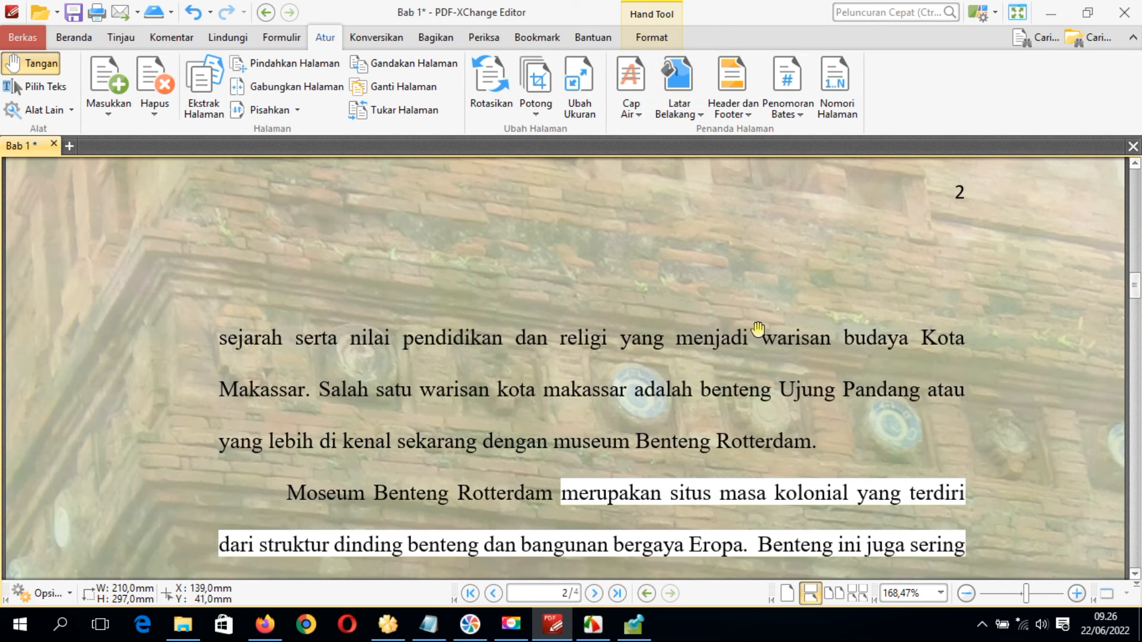
pyautogui.moveTo(1136, 300); pyautogui.dragTo(1114, 139)
pyautogui.moveTo(1130, 186)
pyautogui.mouseDown()
pyautogui.moveTo(1134, 395)
pyautogui.moveTo(1120, 187)
pyautogui.mouseUp()
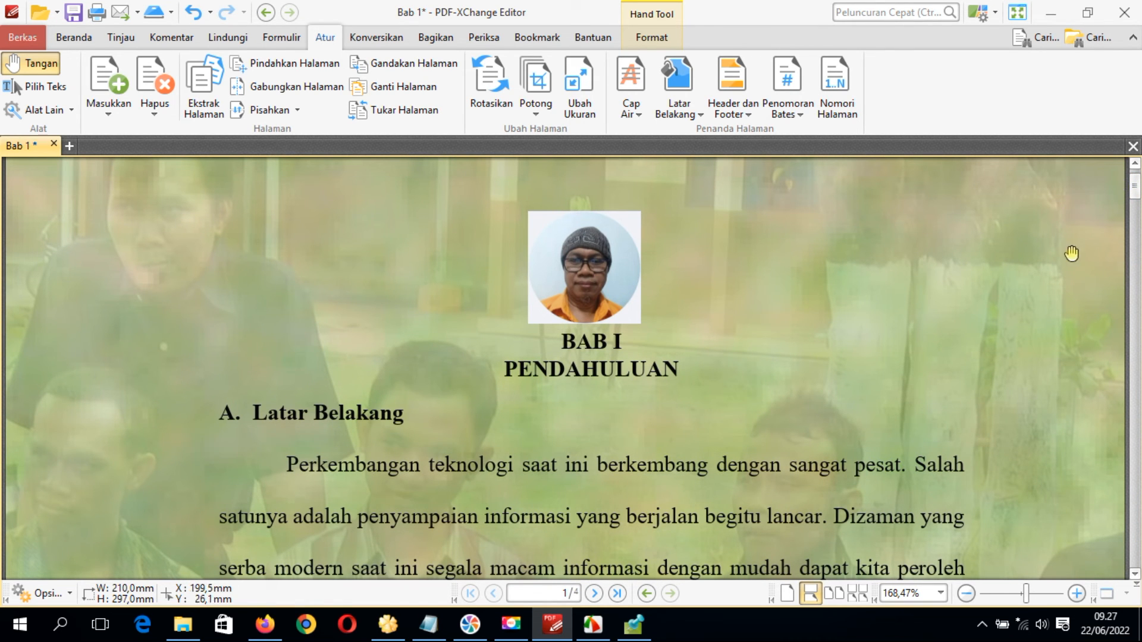
pyautogui.moveTo(1136, 197)
pyautogui.mouseDown()
pyautogui.moveTo(1137, 217)
pyautogui.moveTo(1128, 179)
pyautogui.moveTo(1126, 217)
pyautogui.mouseUp()
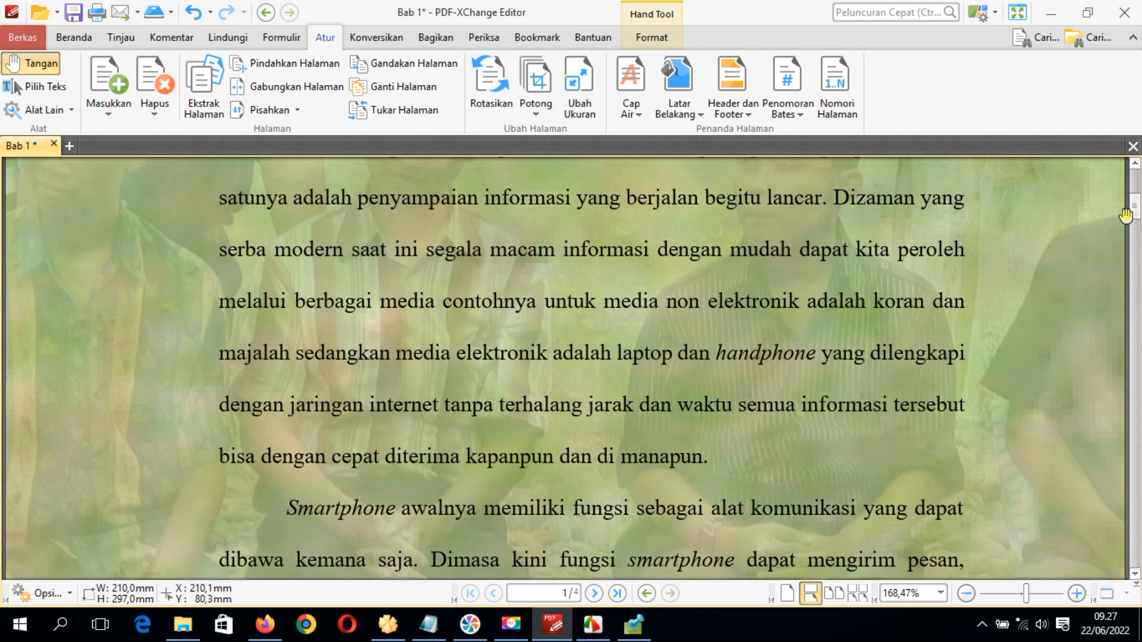
pyautogui.moveTo(1133, 207); pyautogui.dragTo(1136, 375)
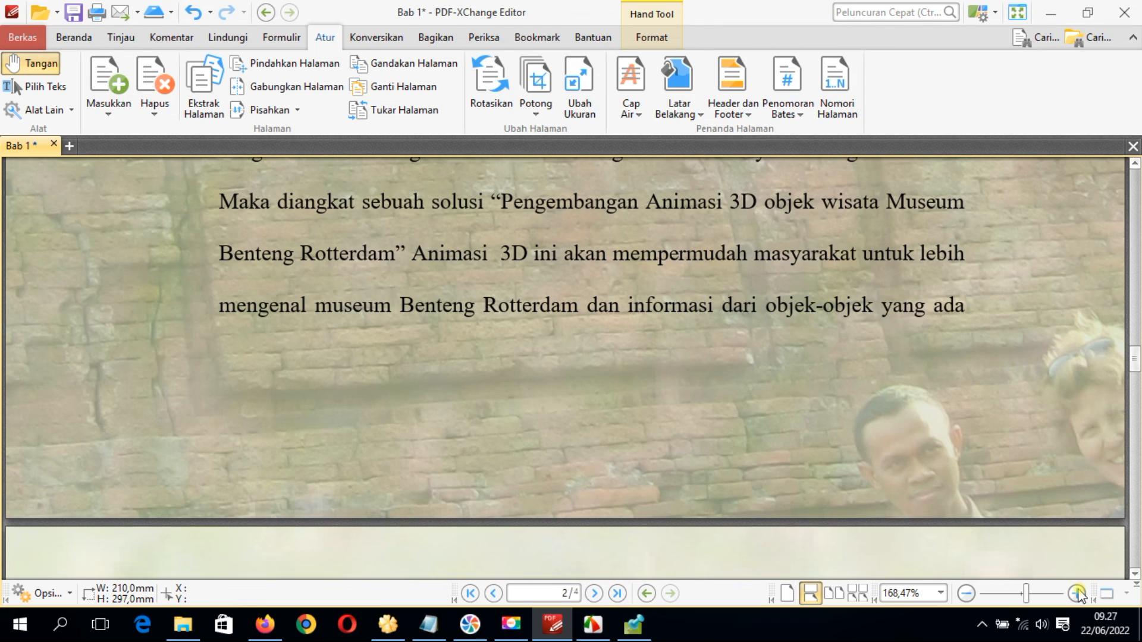